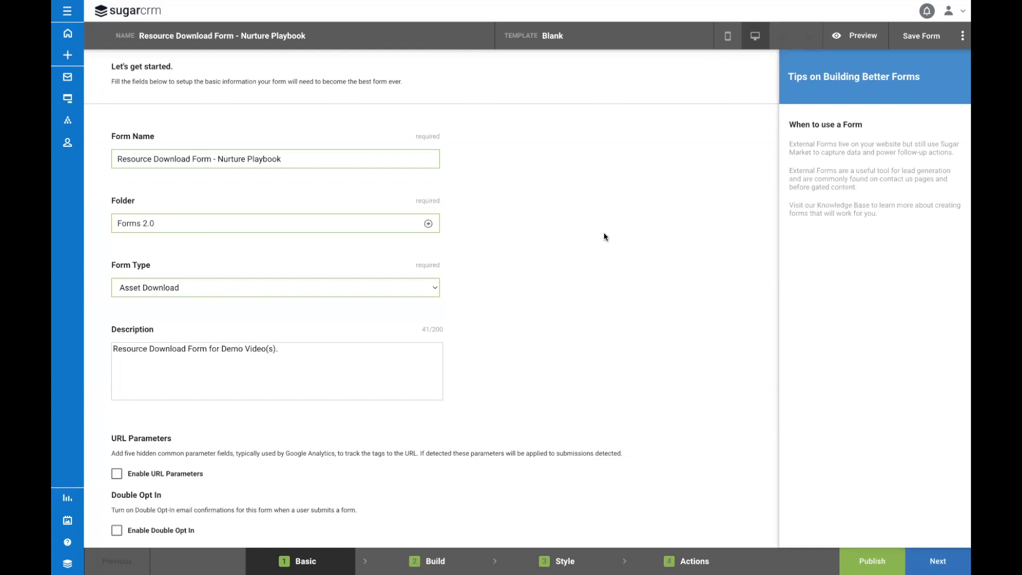
# Step: Go through the form's Build and Style stages to reach its Actions settings
pyautogui.click(943, 560)
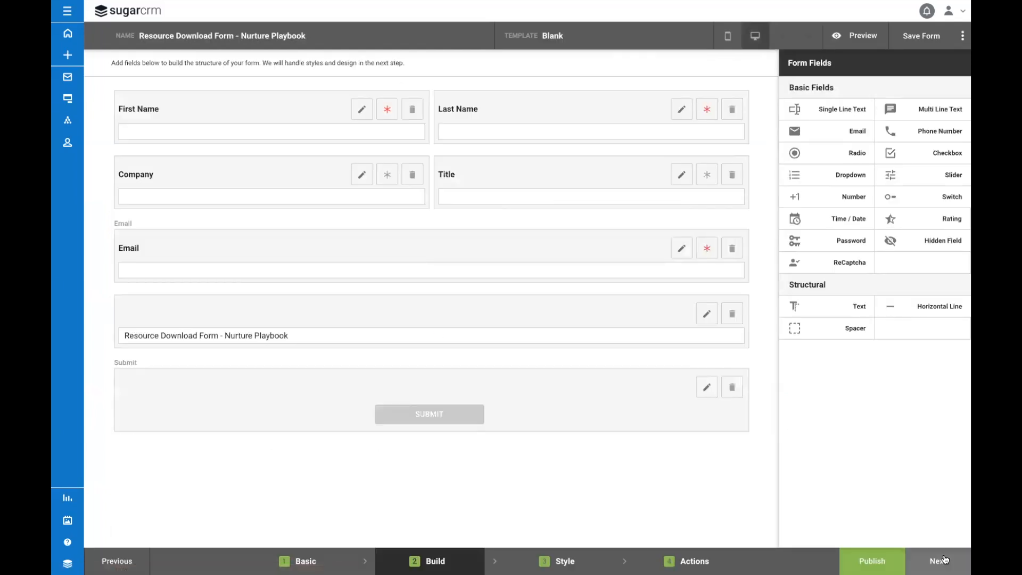
pyautogui.click(943, 560)
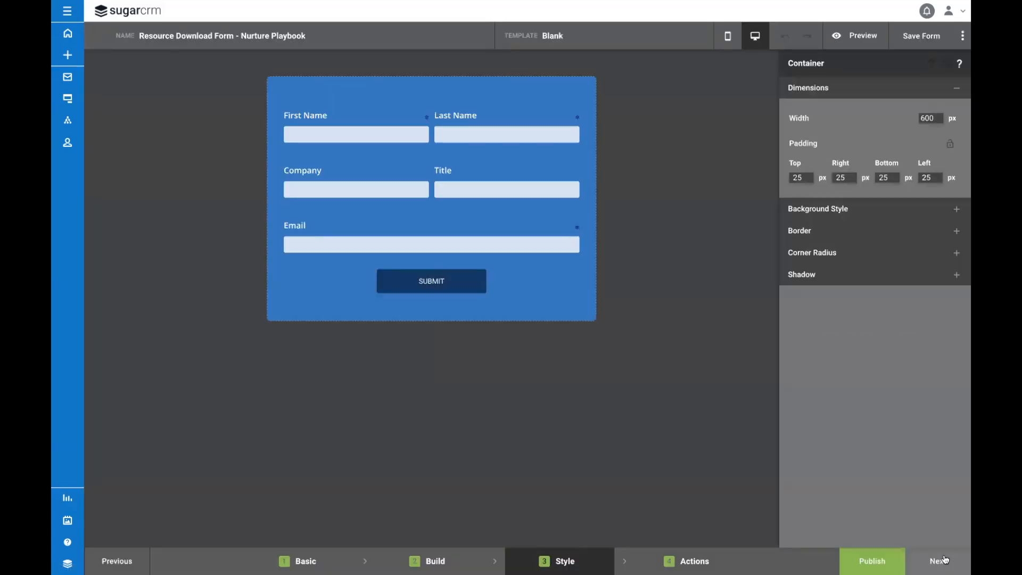
pyautogui.click(943, 560)
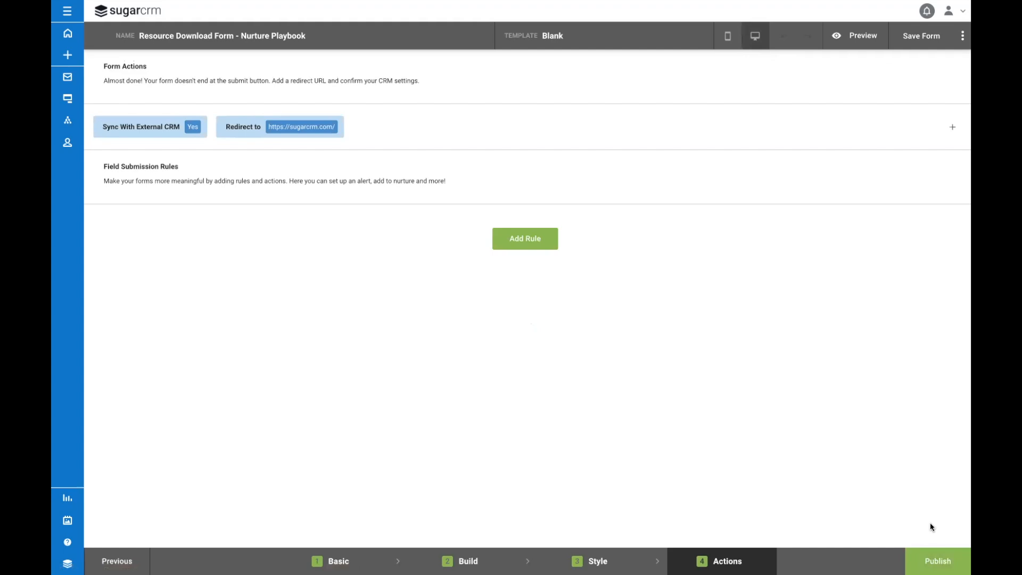
pyautogui.click(930, 49)
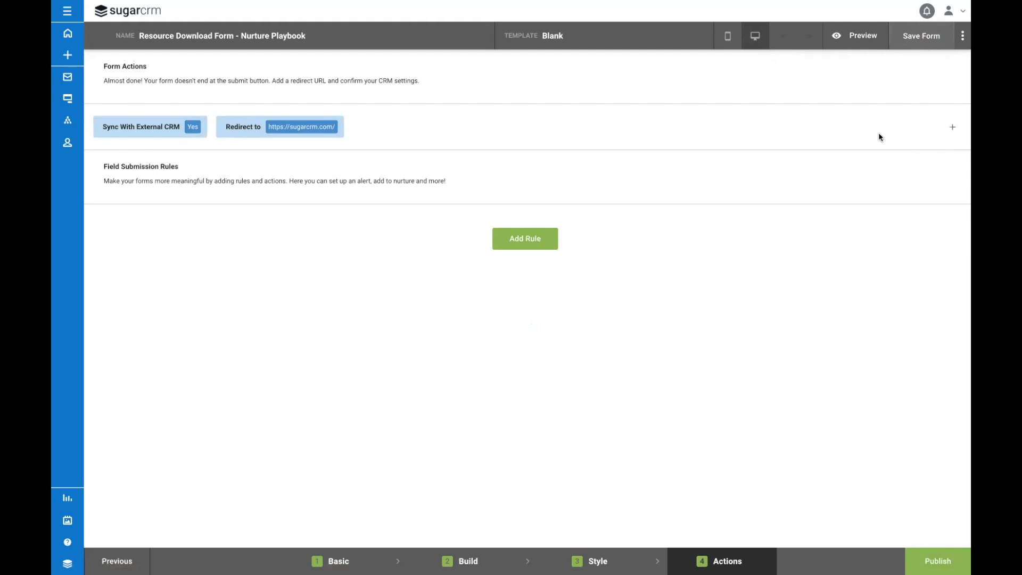
# Step: Upload the Sugar Market - Nurture Playbook PDF from the Documents folder to the asset library
pyautogui.click(67, 520)
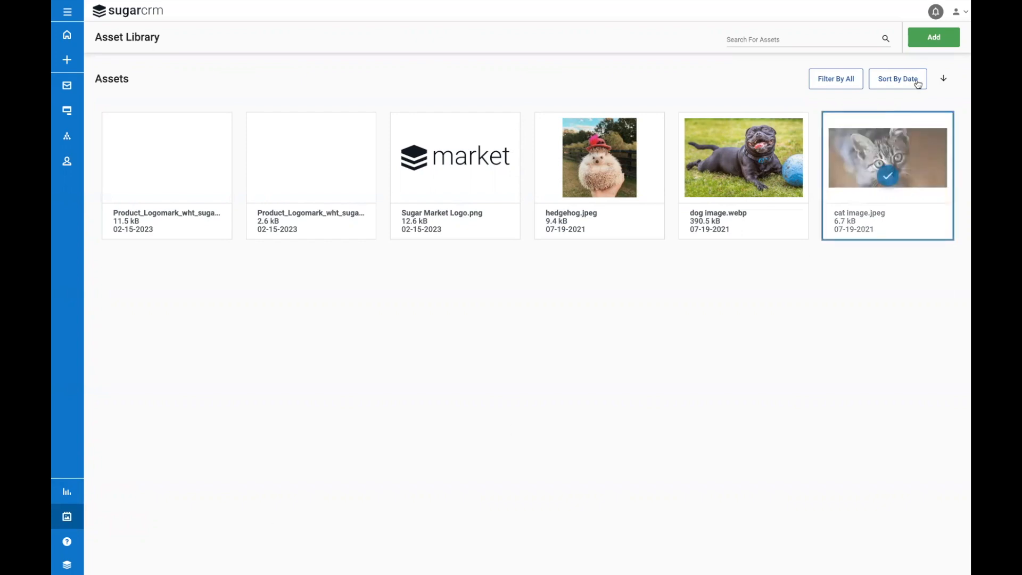
pyautogui.click(939, 43)
pyautogui.click(934, 62)
pyautogui.scroll(-6, 489, 318)
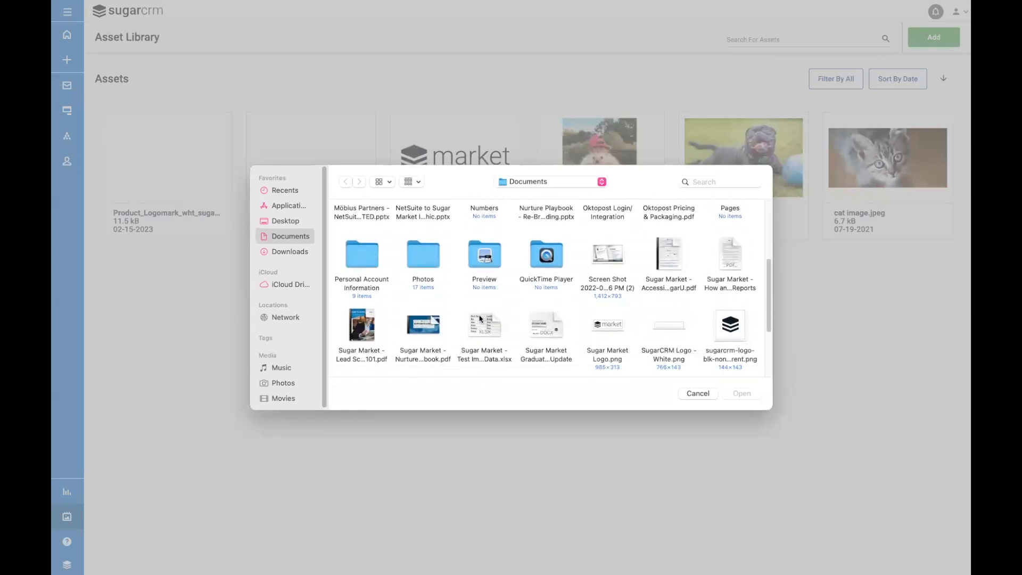
pyautogui.click(424, 326)
pyautogui.click(742, 393)
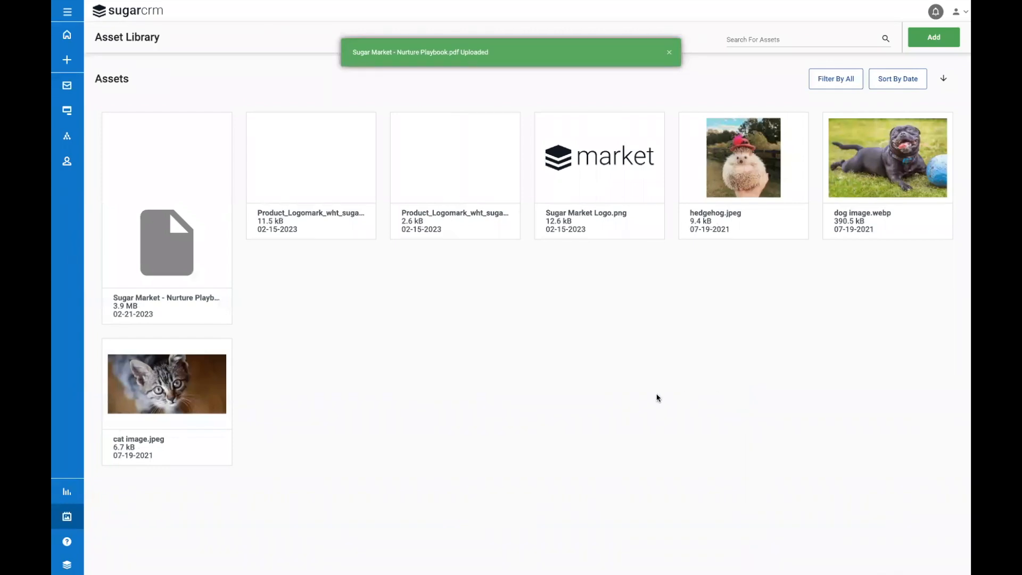
# Step: Get the URL of the uploaded Nurture Playbook PDF and copy it
pyautogui.click(189, 243)
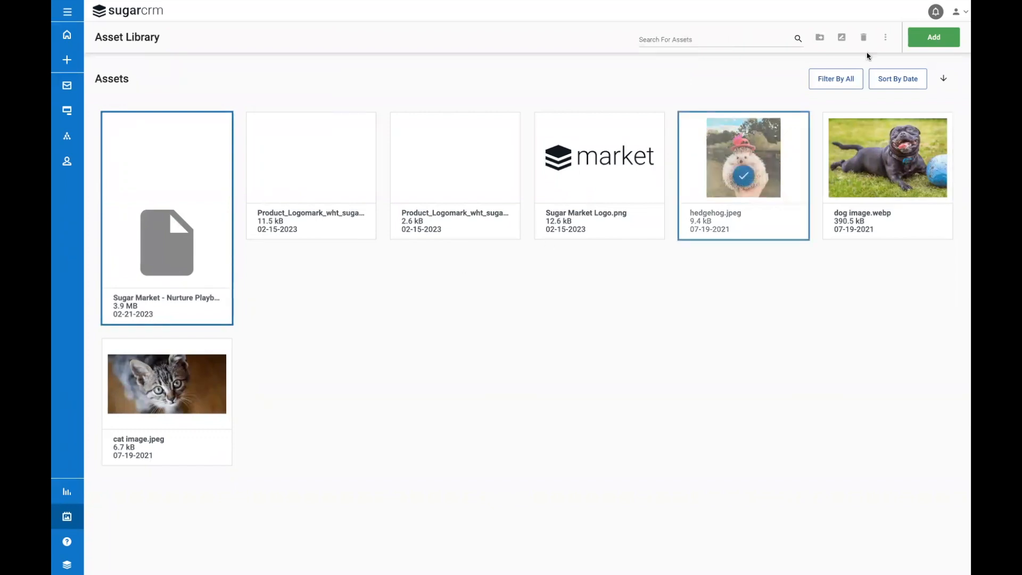
pyautogui.click(887, 38)
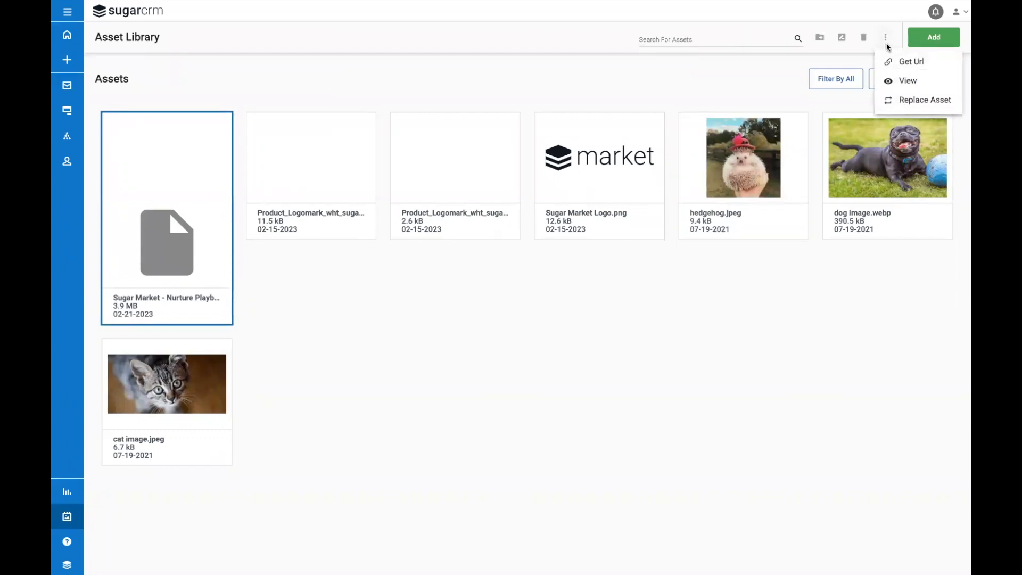
pyautogui.click(890, 61)
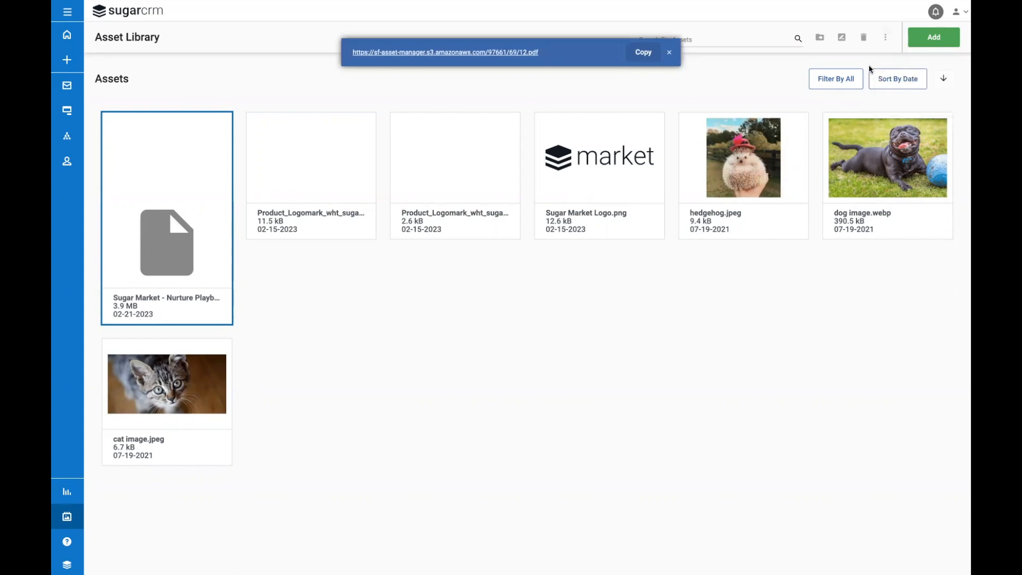
pyautogui.click(641, 53)
pyautogui.click(500, 53)
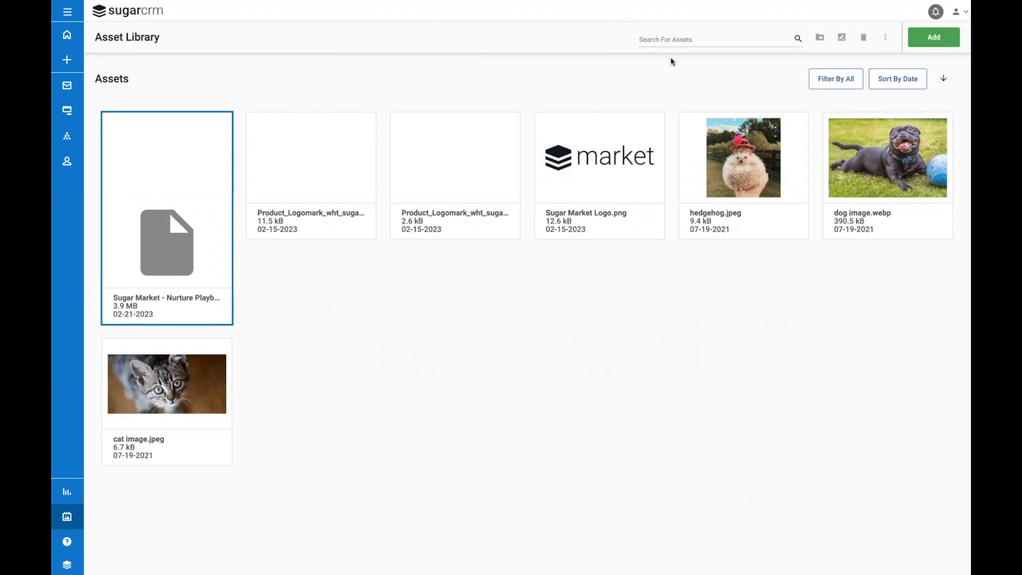
# Step: Reopen the Nurture Playbook resource download form and set its redirect to the copied PDF URL
pyautogui.click(70, 111)
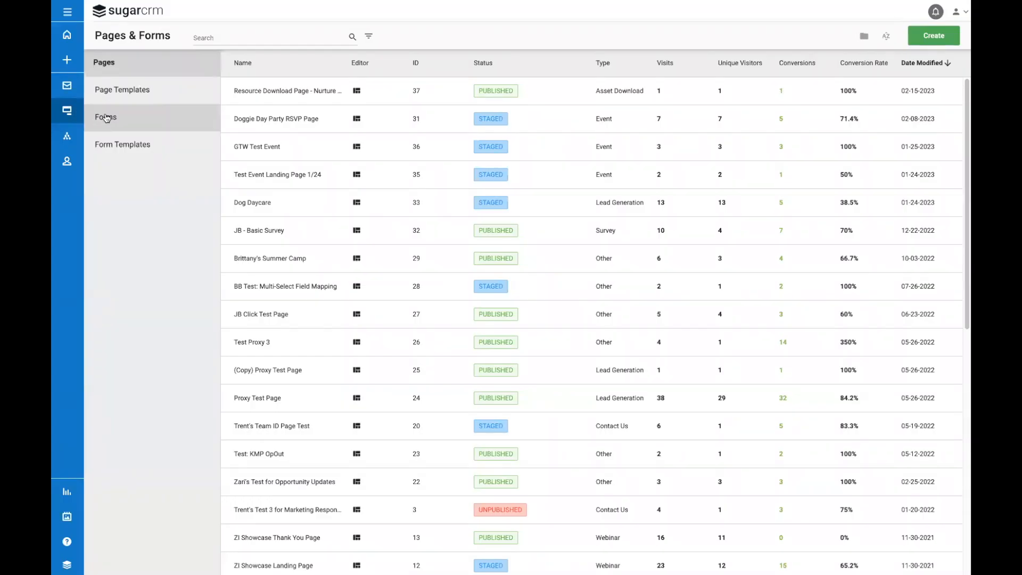
pyautogui.click(156, 116)
pyautogui.click(301, 94)
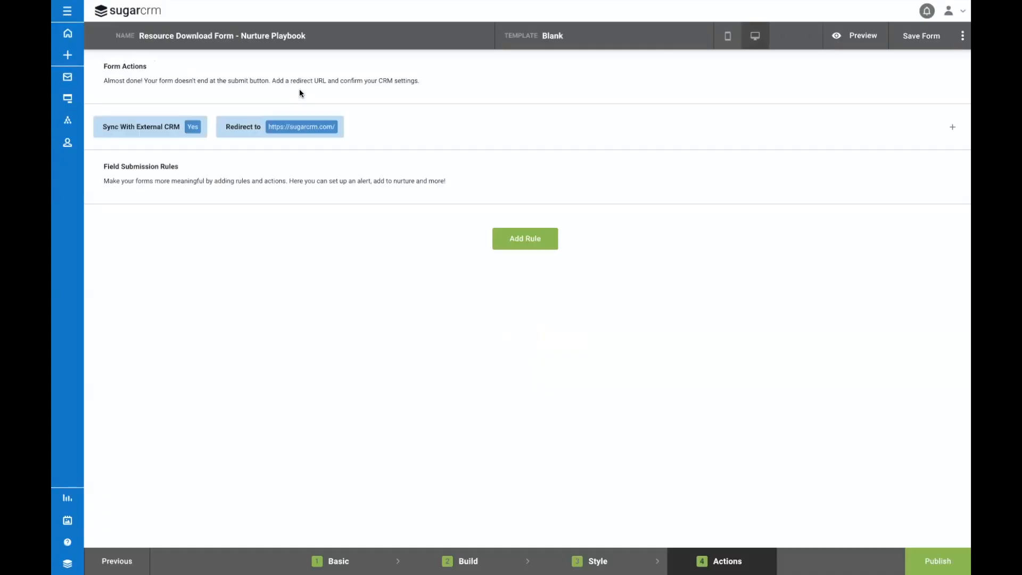
pyautogui.click(304, 132)
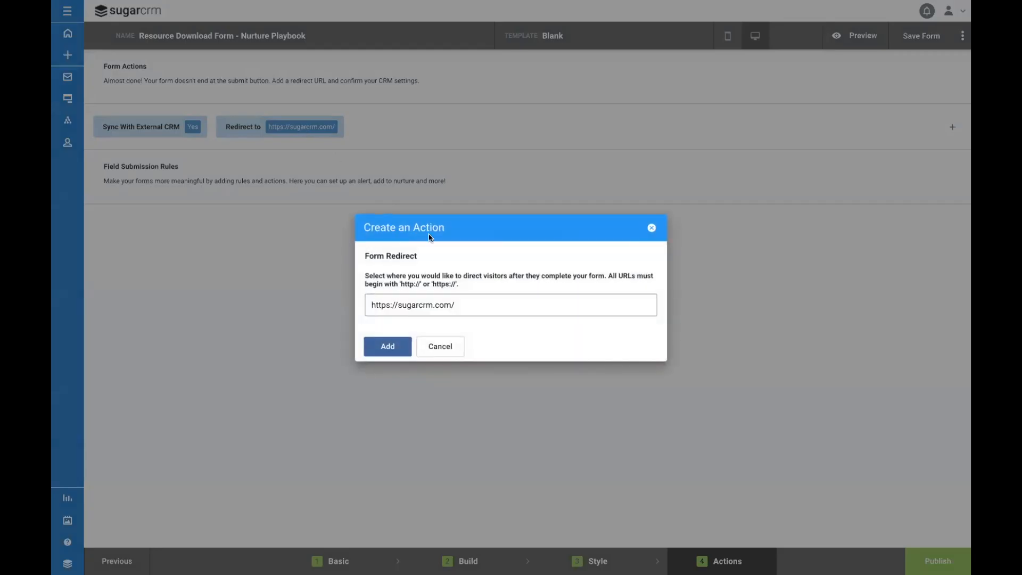
pyautogui.tripleClick(508, 299)
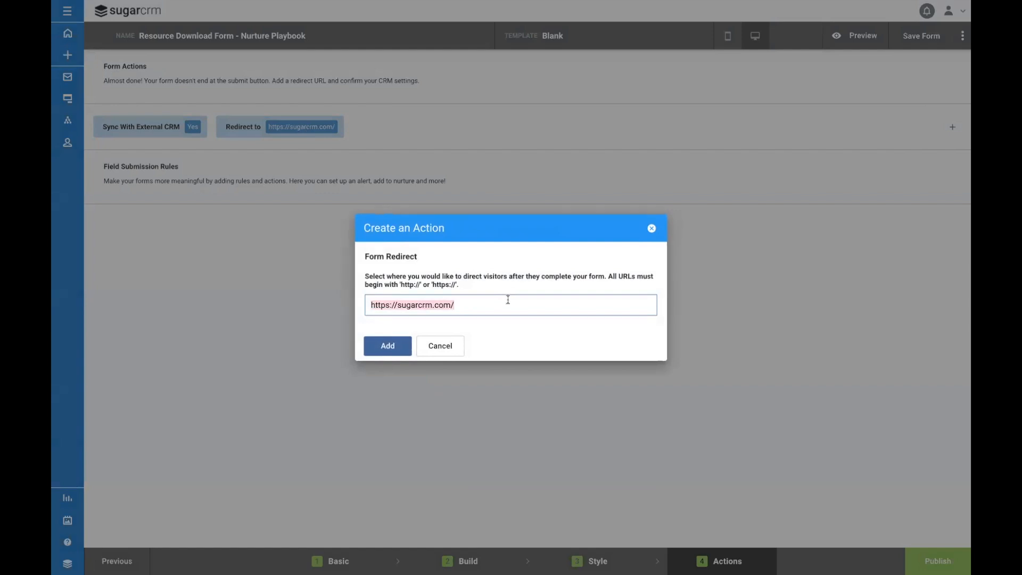
pyautogui.hotkey('ctrl', 'v')
pyautogui.click(388, 346)
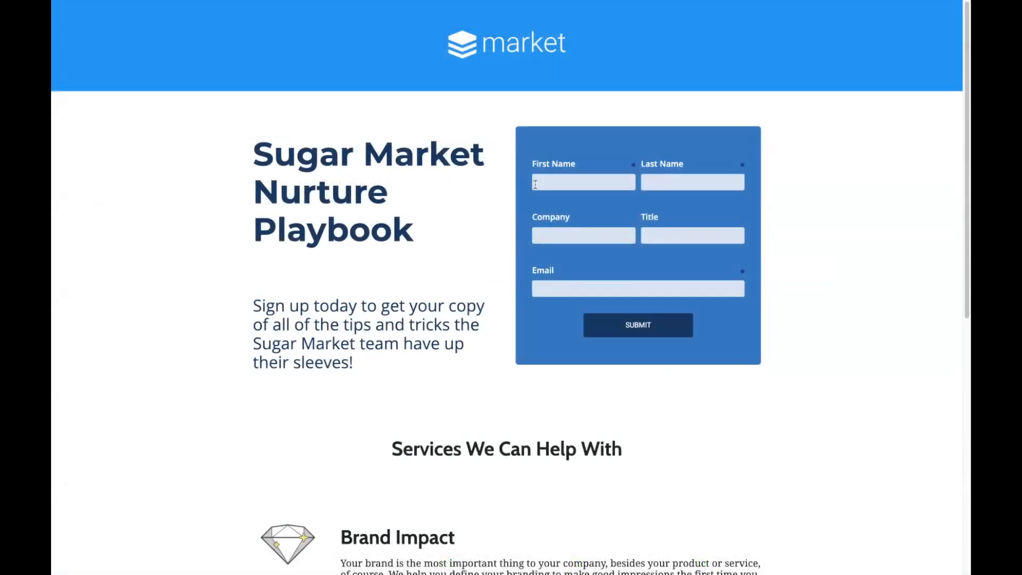
# Step: Fill in the visitor's first and last name and the company SugarCRM in the playbook landing page form
pyautogui.click(543, 181)
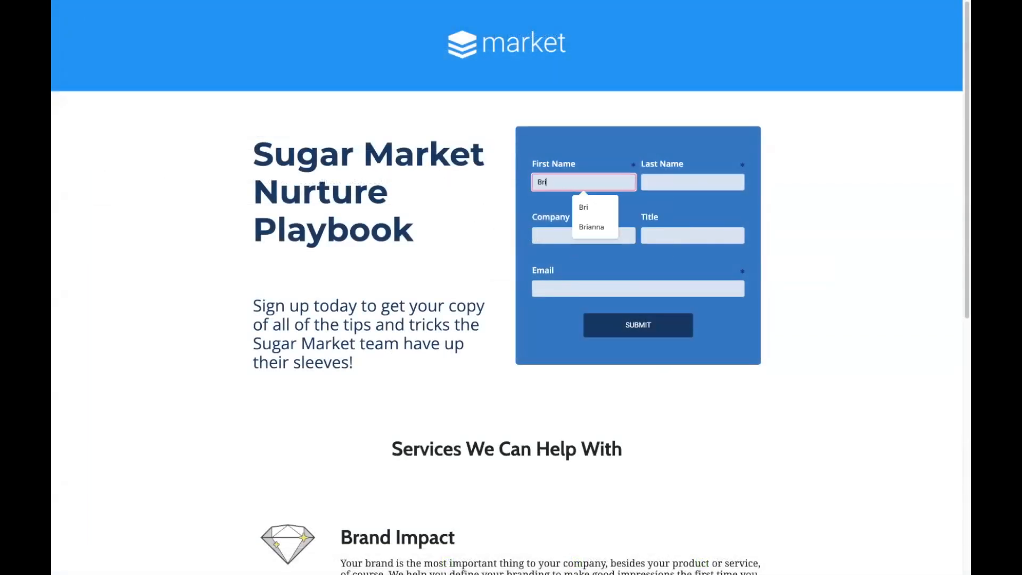
pyautogui.press('Tab')
pyautogui.press('Tab')
pyautogui.write('SugarCRM')
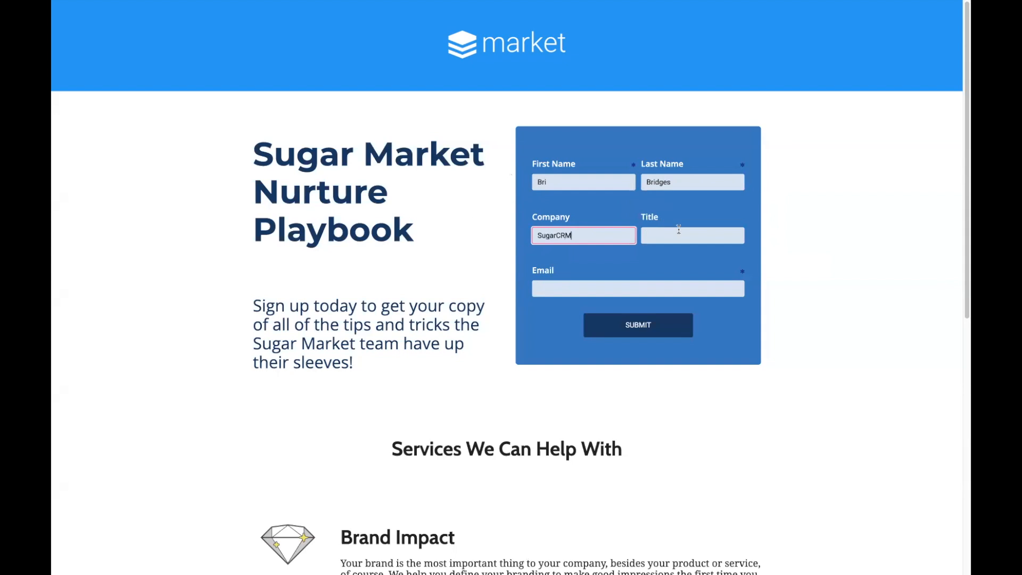
# Step: Enter the title Marketing Automation Consultant and the visitor's e-mail, and submit the landing page form
pyautogui.press('Tab')
pyautogui.write('Marketing Au')
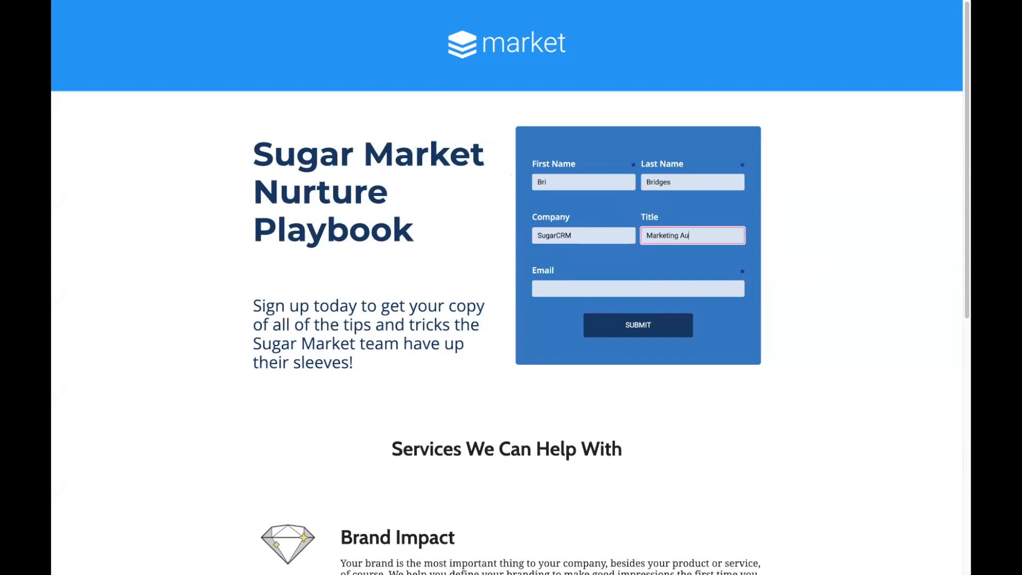
pyautogui.write('tomation Consultant')
pyautogui.press('Tab')
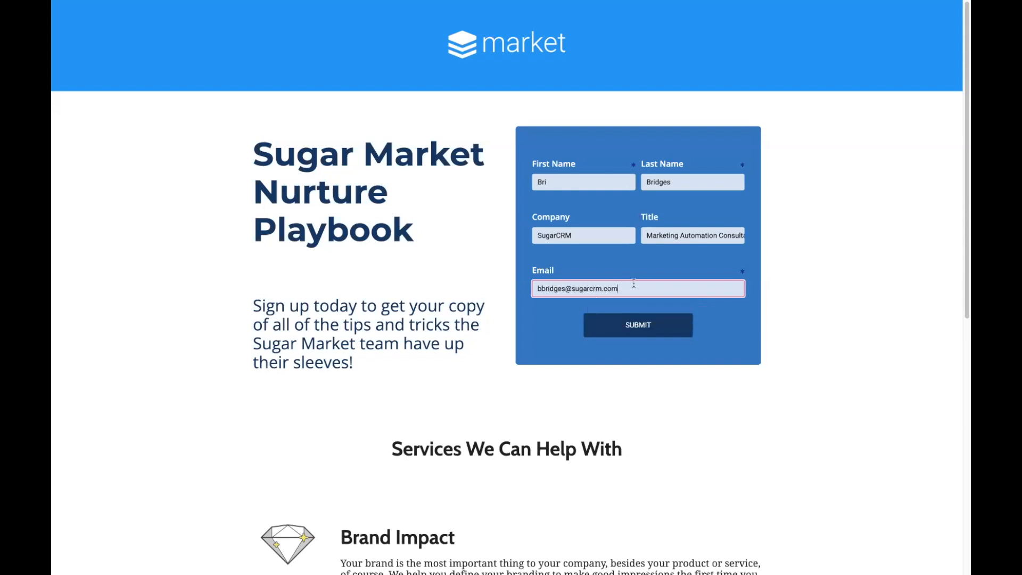
pyautogui.click(656, 326)
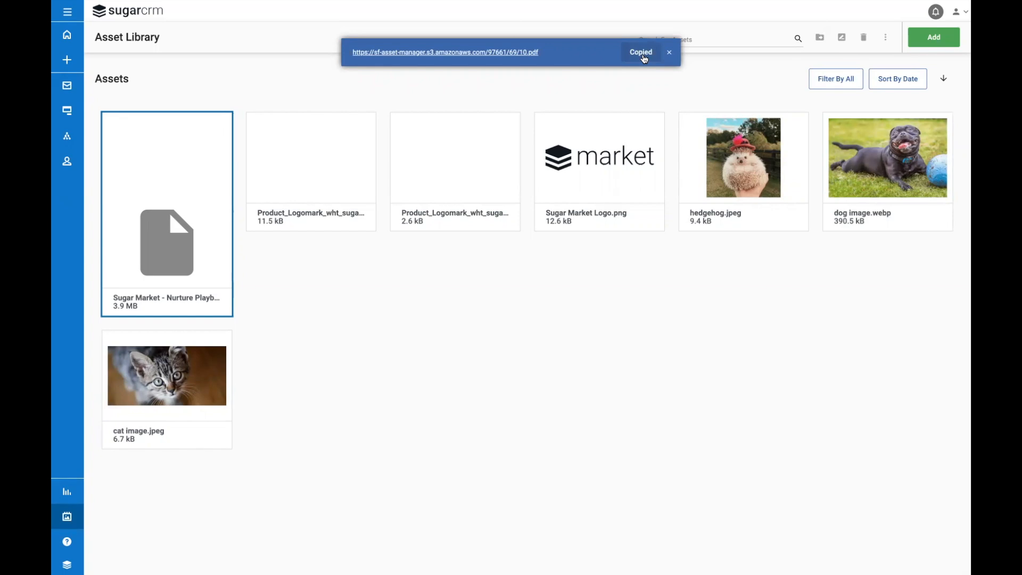
# Step: Create a nurture named "Resource Download - Nurture Playbook" in the Test folder
pyautogui.click(669, 52)
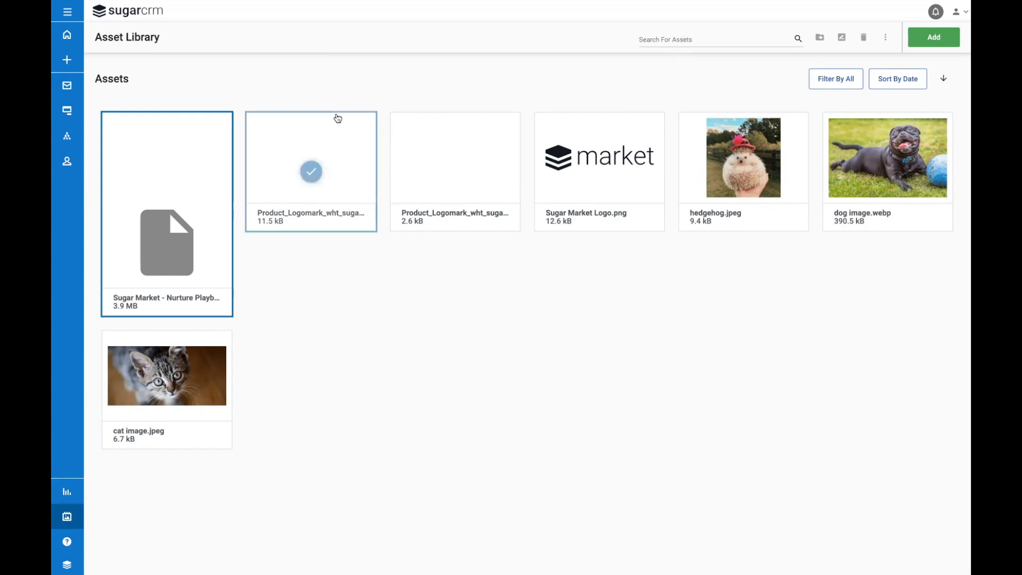
pyautogui.click(79, 136)
pyautogui.click(111, 150)
pyautogui.click(256, 119)
pyautogui.write('Resource Download -')
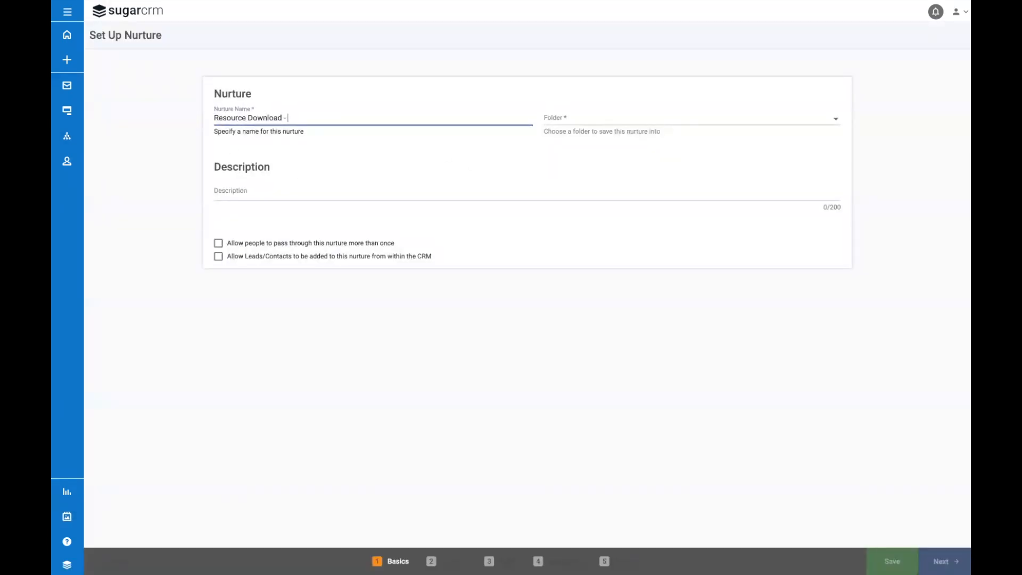
pyautogui.write(' Nurture Playbook')
pyautogui.click(581, 116)
pyautogui.doubleClick(468, 220)
# Step: Describe the nurture as "Nurture to deliver the Nurture Playbook when someone completes the "Resource Download" form." and allow people to pass through more than once
pyautogui.click(328, 199)
pyautogui.write('Nurture ')
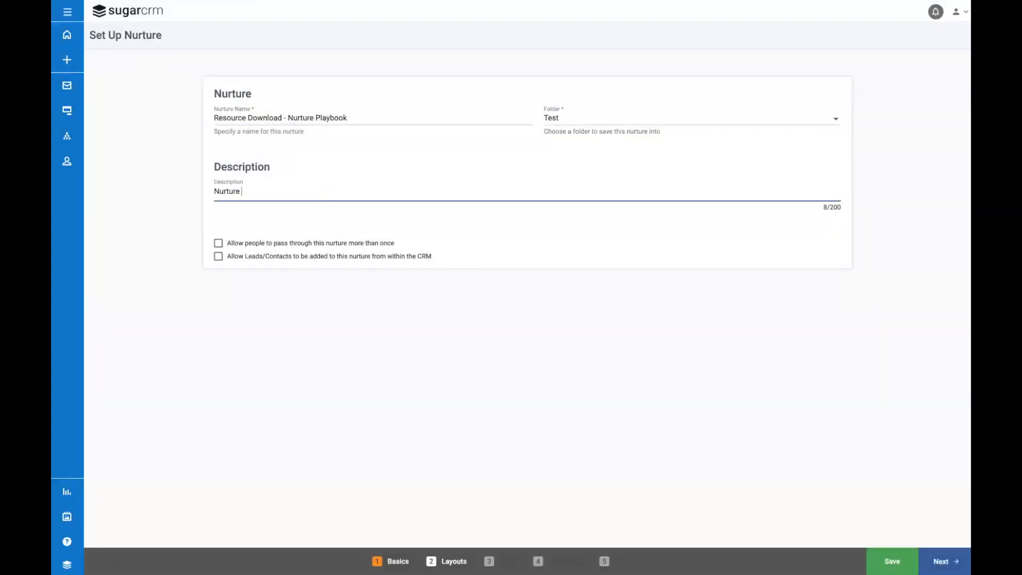
pyautogui.write('to deliver the Nurture Playbook when someone')
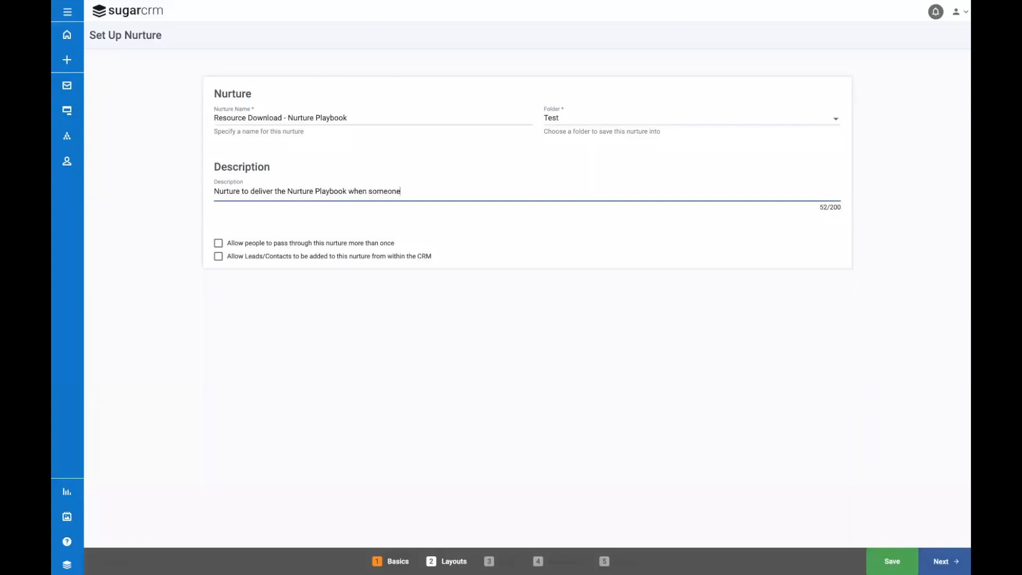
pyautogui.write(' completes the "Resource Download" form.')
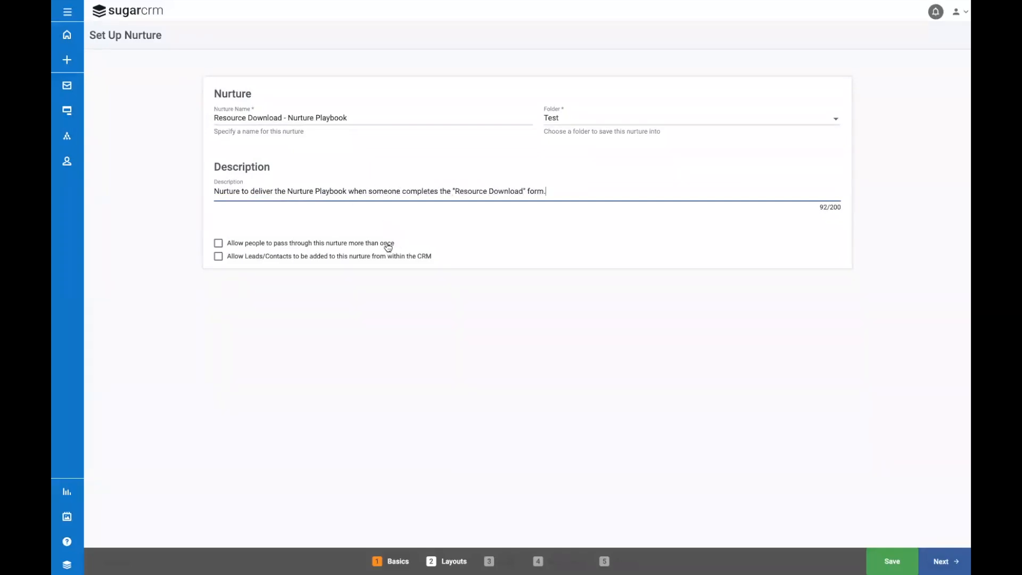
pyautogui.click(222, 245)
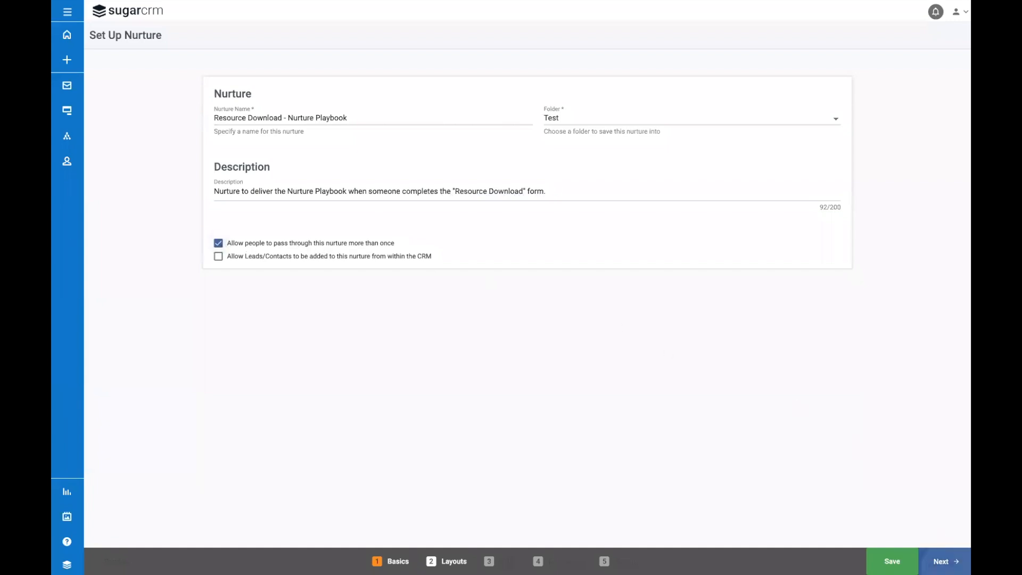
# Step: Use the Blank layout for the nurture and add a Send Email element connected from the start element
pyautogui.click(943, 561)
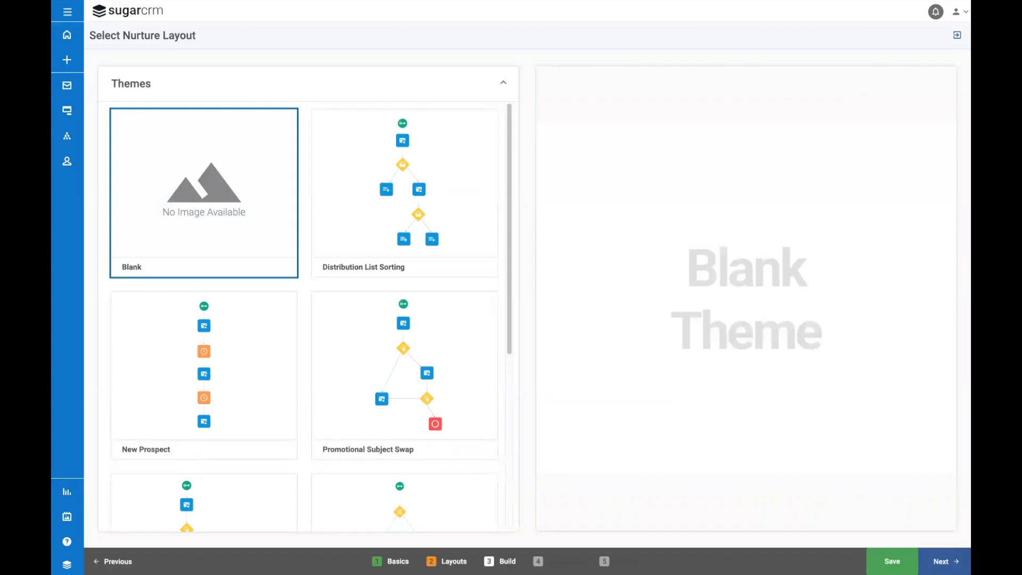
pyautogui.click(944, 561)
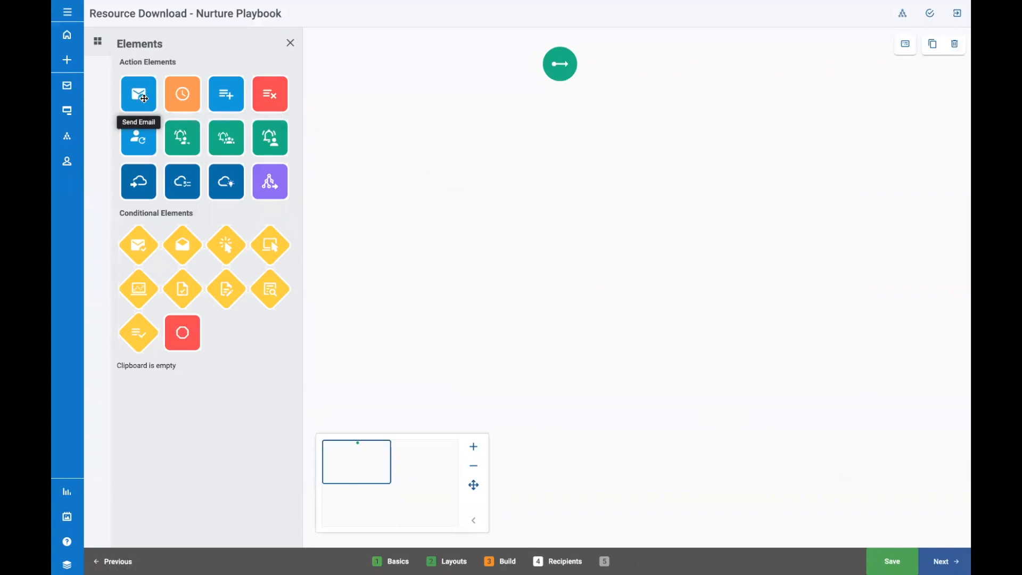
pyautogui.moveTo(144, 98); pyautogui.dragTo(562, 163)
pyautogui.moveTo(559, 83); pyautogui.dragTo(563, 151)
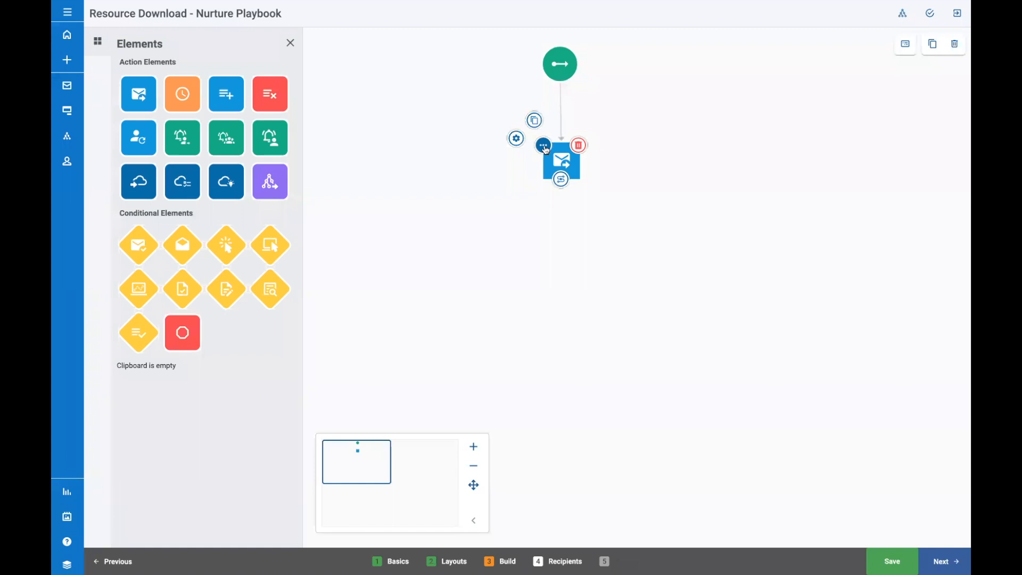
# Step: Create a new email campaign for the Send Email element, named "Resource Download - Nurture Playbook" in the Demo Videos folder
pyautogui.click(517, 140)
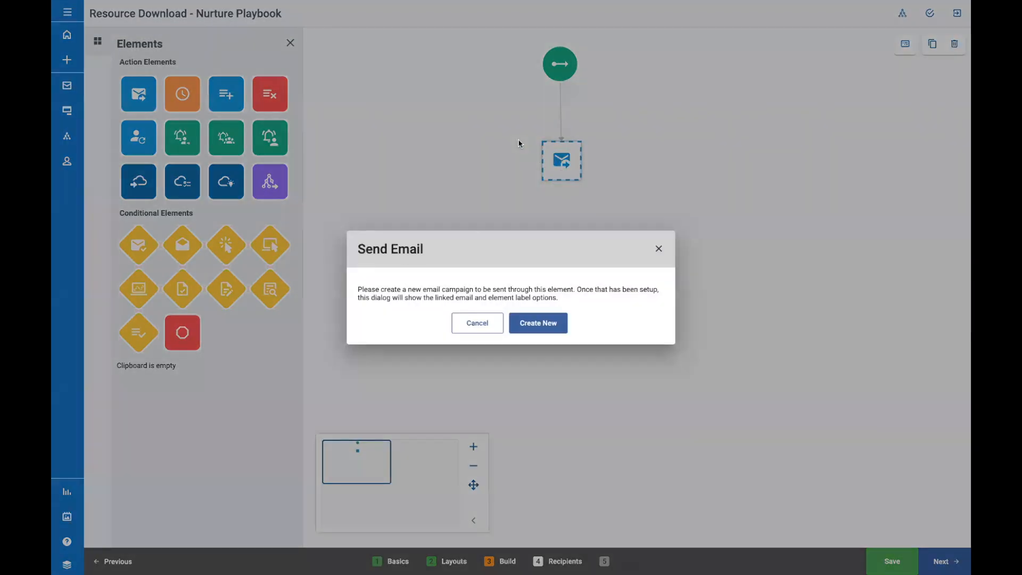
pyautogui.click(554, 322)
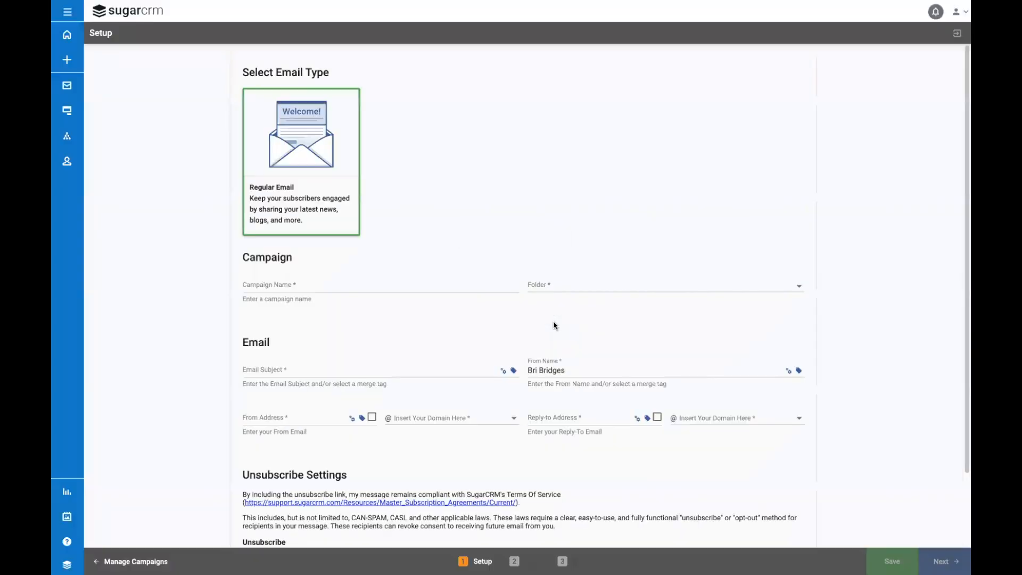
pyautogui.click(471, 282)
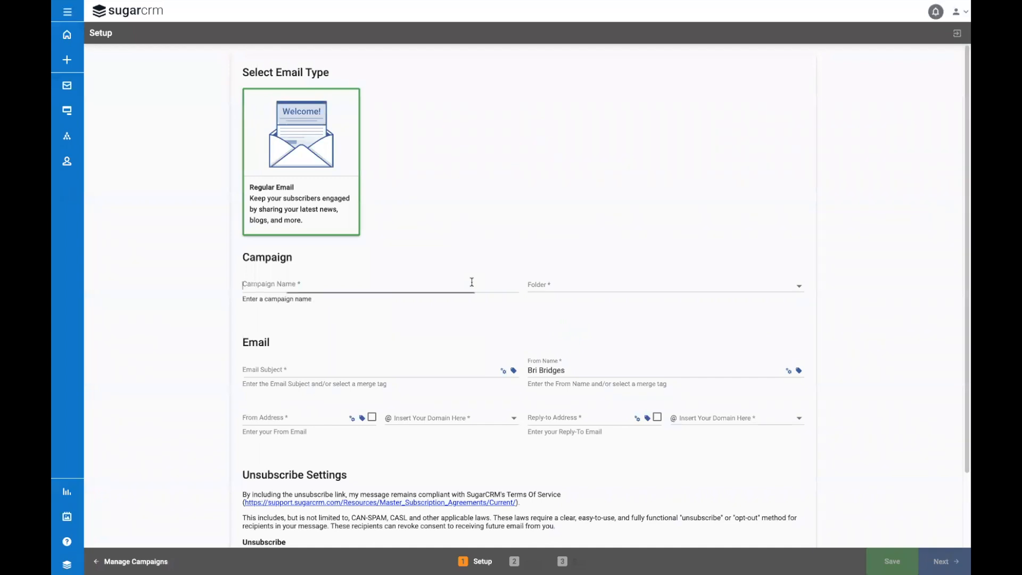
pyautogui.write('Resourc')
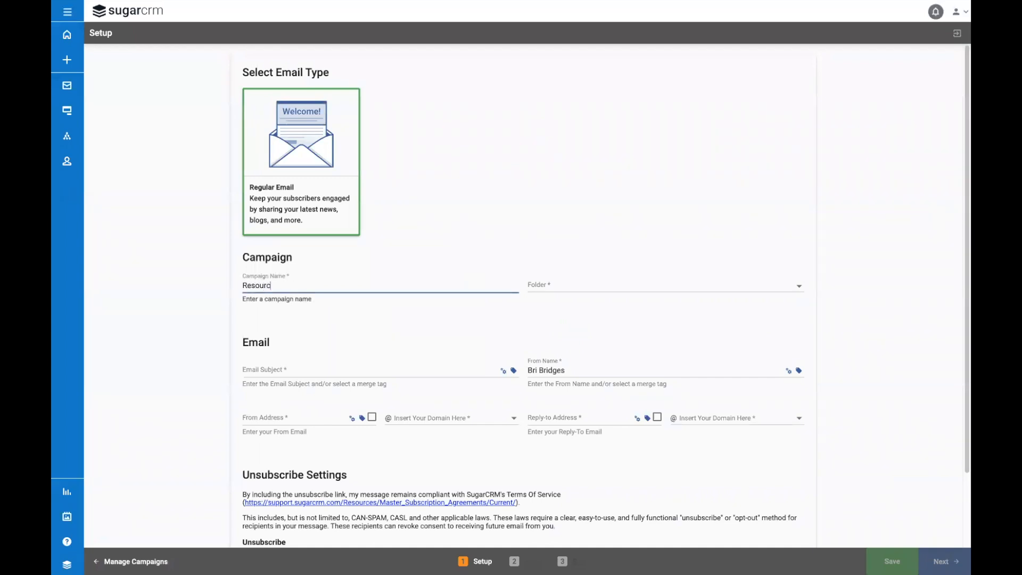
pyautogui.write('e Download - Nurture Playbook')
pyautogui.click(626, 287)
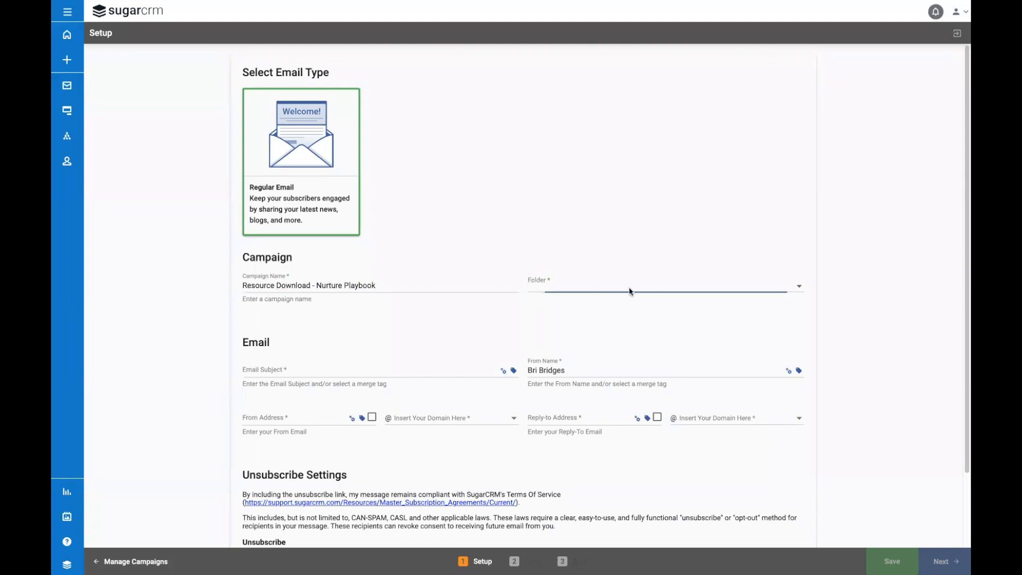
pyautogui.click(549, 329)
pyautogui.click(540, 379)
# Step: Set the email subject to "Enjoy the Nurture Playbook!" and the from name to SugarCRM
pyautogui.click(456, 367)
pyautogui.write('Enjoy the Nurture Playbook!')
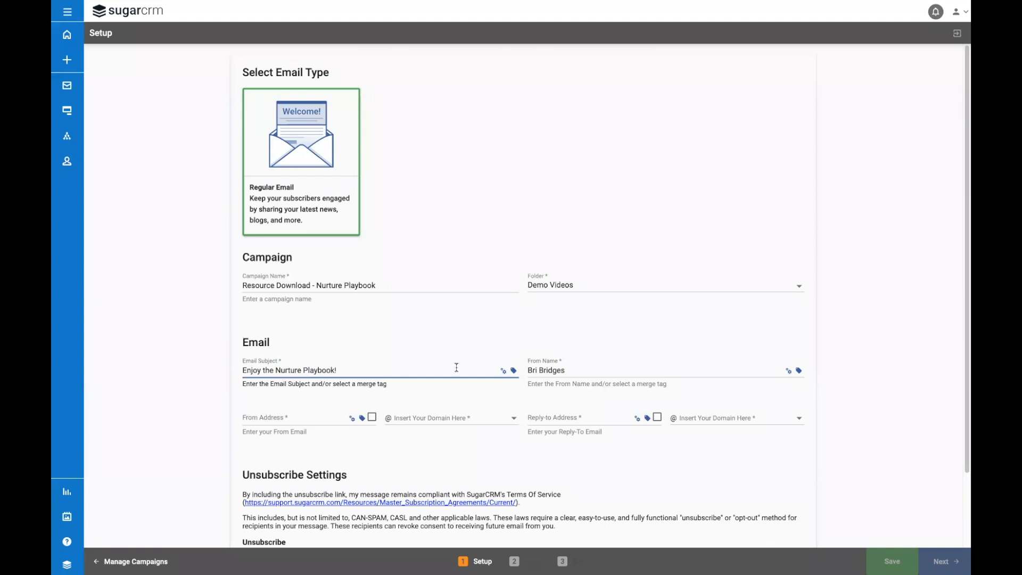
pyautogui.tripleClick(604, 369)
pyautogui.write('SugarCRM')
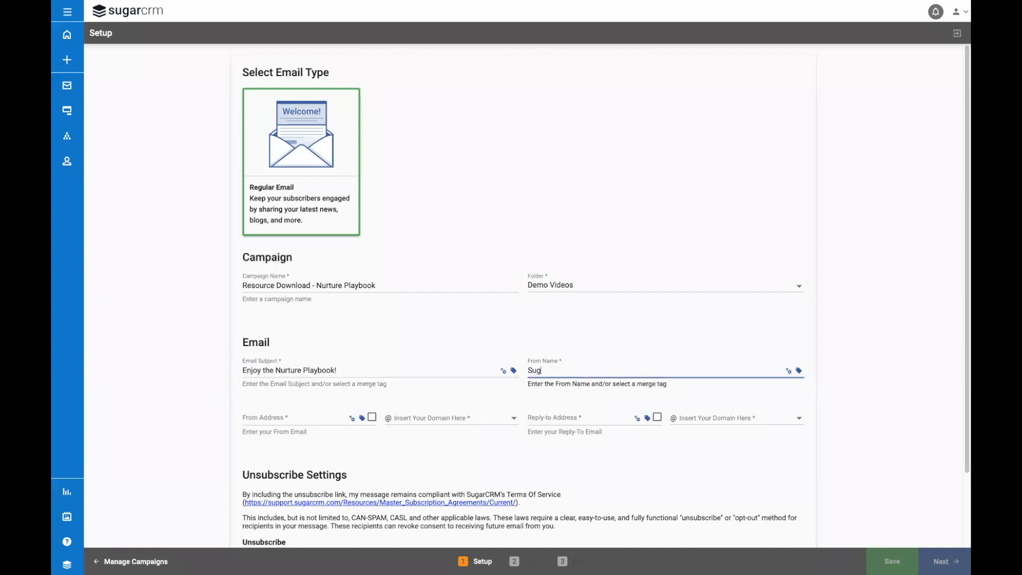
# Step: Fill in the campaign's from address on the sandbox.marketservices.com domain, and its reply-to address with a domain
pyautogui.click(330, 419)
pyautogui.write('info')
pyautogui.click(452, 419)
pyautogui.click(453, 421)
pyautogui.click(588, 420)
pyautogui.write('info')
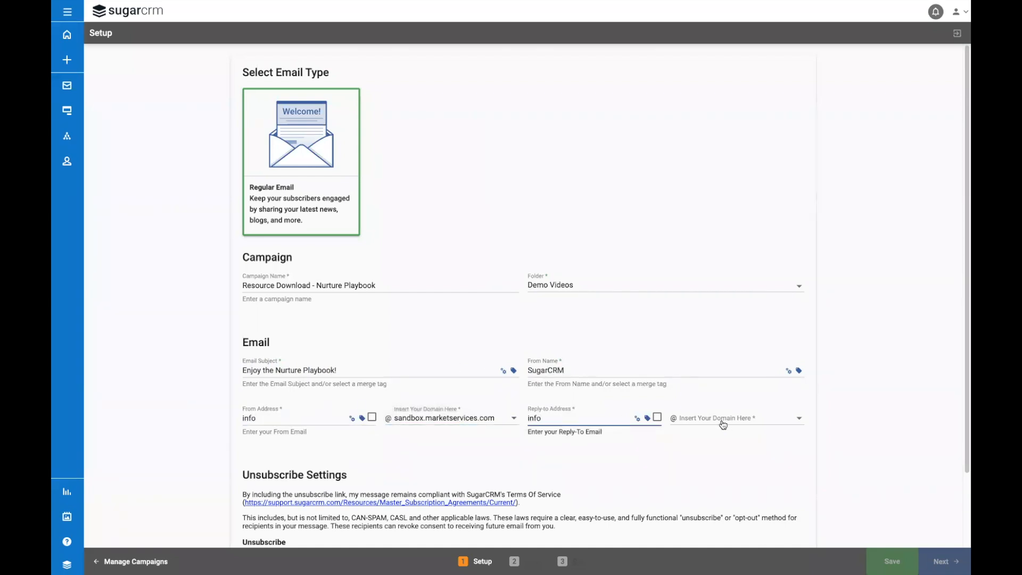
pyautogui.click(723, 421)
pyautogui.click(723, 422)
# Step: Proceed past the campaign setup and build the email from the saved "Resource Download Form - Thank..." template
pyautogui.scroll(-2, 760, 462)
pyautogui.click(946, 562)
pyautogui.click(215, 57)
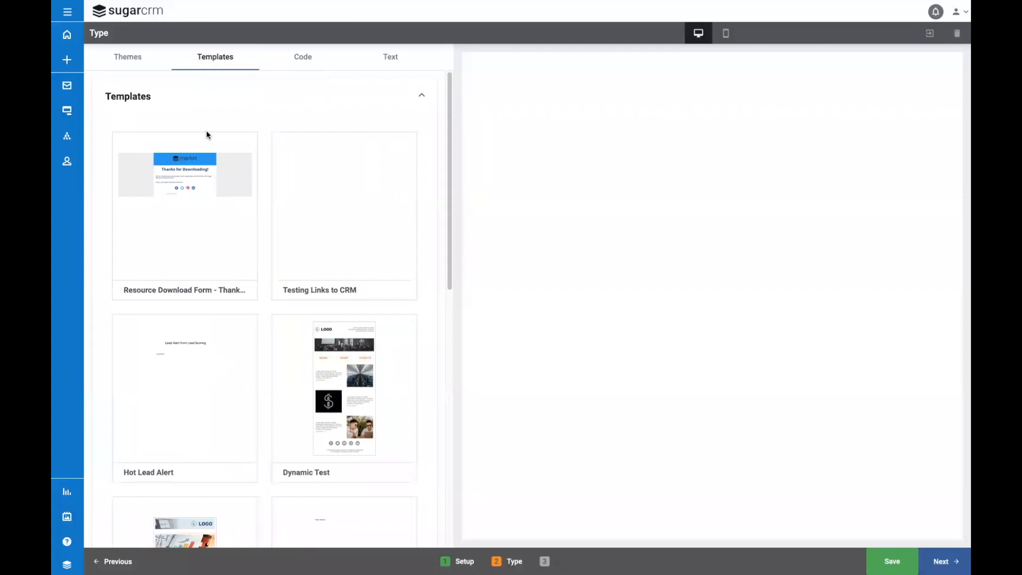
pyautogui.click(205, 135)
pyautogui.click(945, 562)
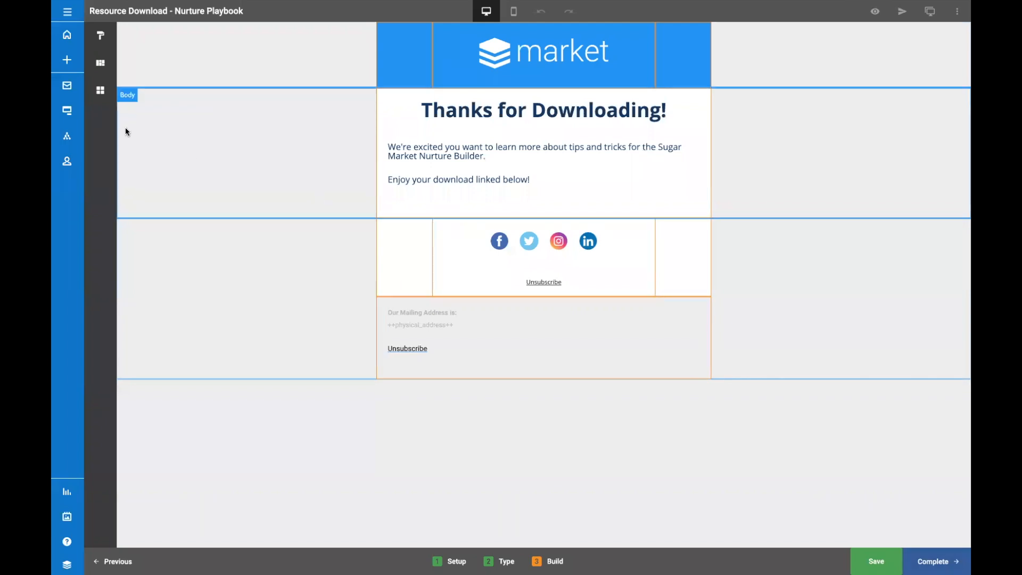
# Step: Add a button below the "Enjoy your download linked below!" text, labelled Download Now and linked to the copied file URL in a new tab
pyautogui.click(101, 90)
pyautogui.moveTo(206, 107); pyautogui.dragTo(526, 202)
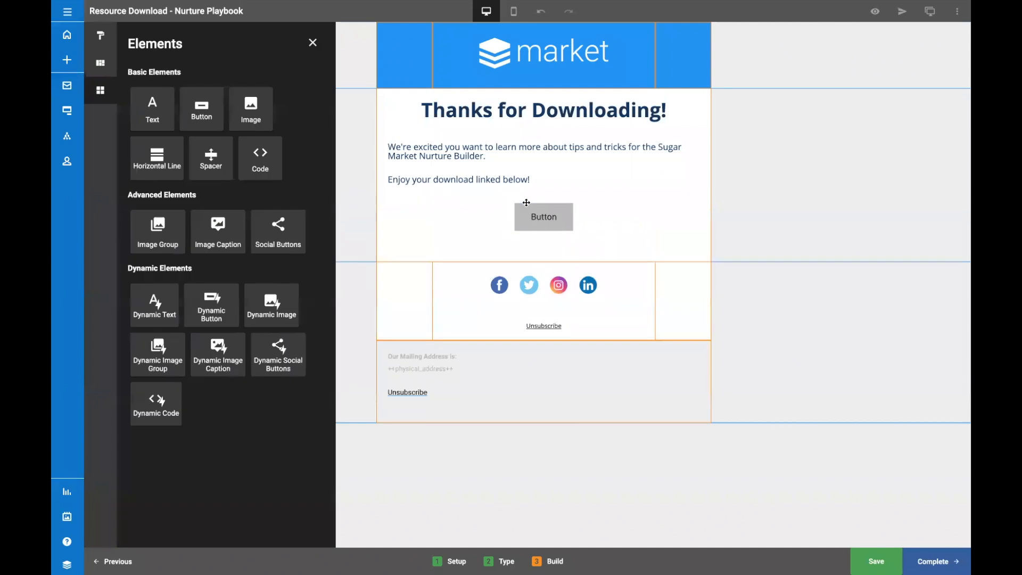
pyautogui.click(538, 220)
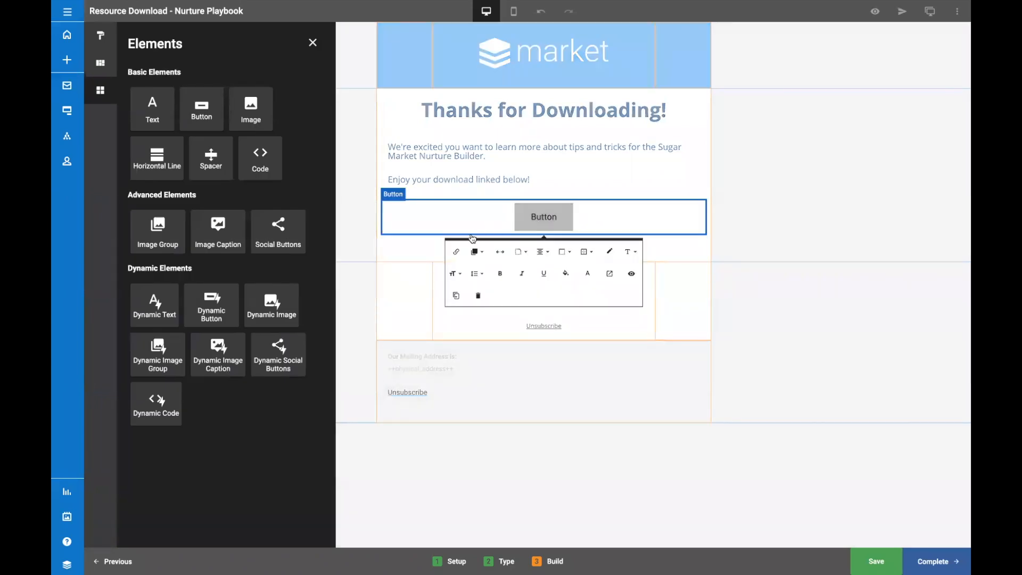
pyautogui.click(456, 252)
pyautogui.tripleClick(508, 278)
pyautogui.hotkey('ctrl', 'v')
pyautogui.tripleClick(525, 308)
pyautogui.write('Download Now')
pyautogui.click(523, 337)
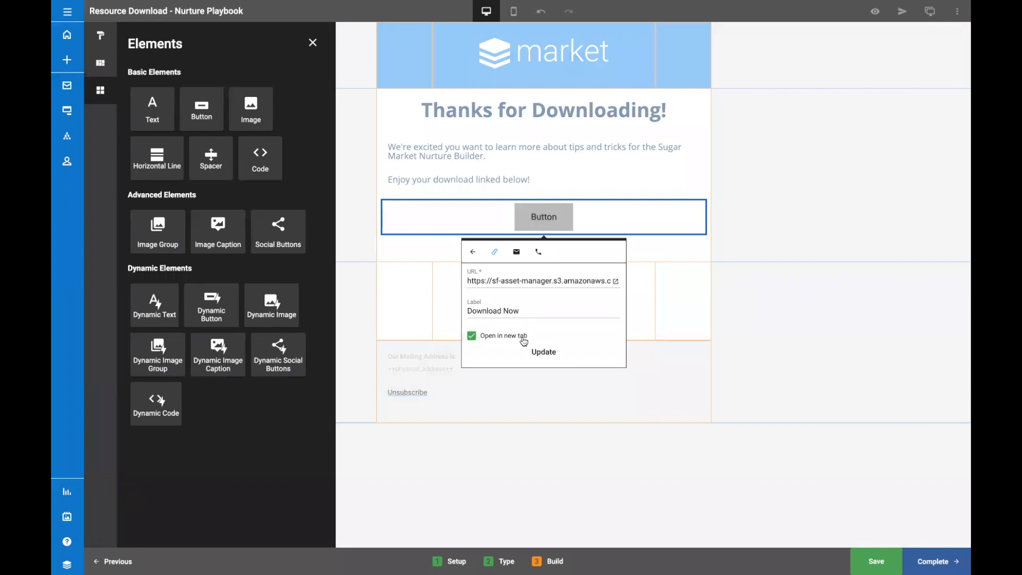
pyautogui.click(545, 352)
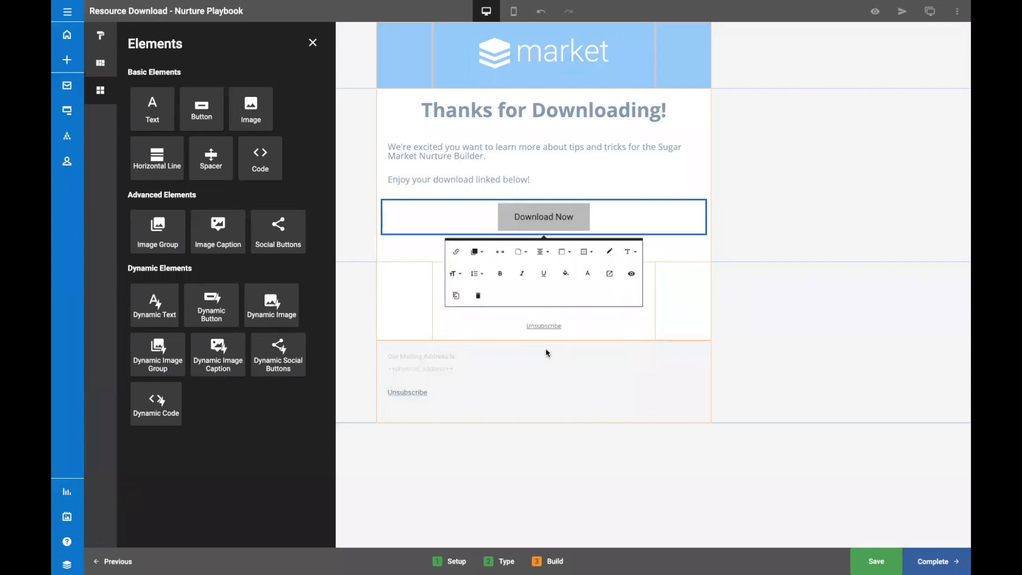
# Step: Give the Download Now button a blue background and white text
pyautogui.click(566, 274)
pyautogui.click(591, 273)
pyautogui.click(497, 252)
pyautogui.click(588, 273)
pyautogui.click(576, 304)
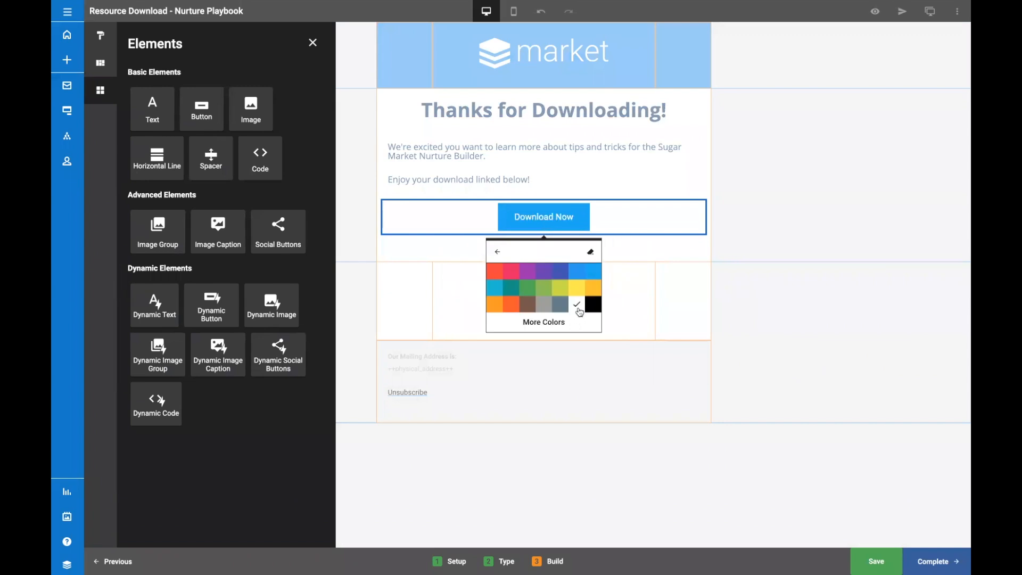
pyautogui.click(677, 261)
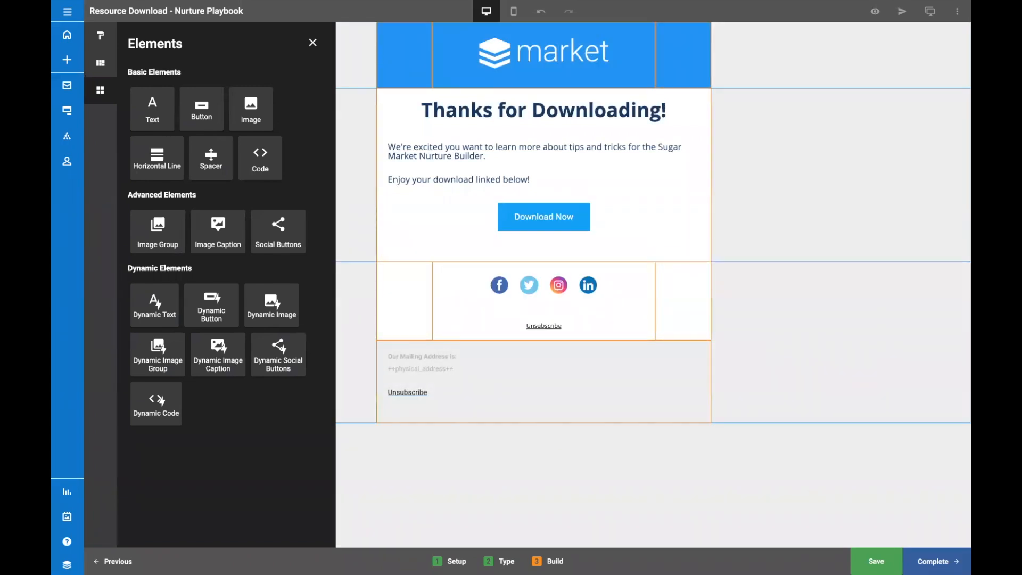
# Step: Complete the email for the Send Email element and publish the nurture without recipient lists, beginning immediately
pyautogui.click(937, 561)
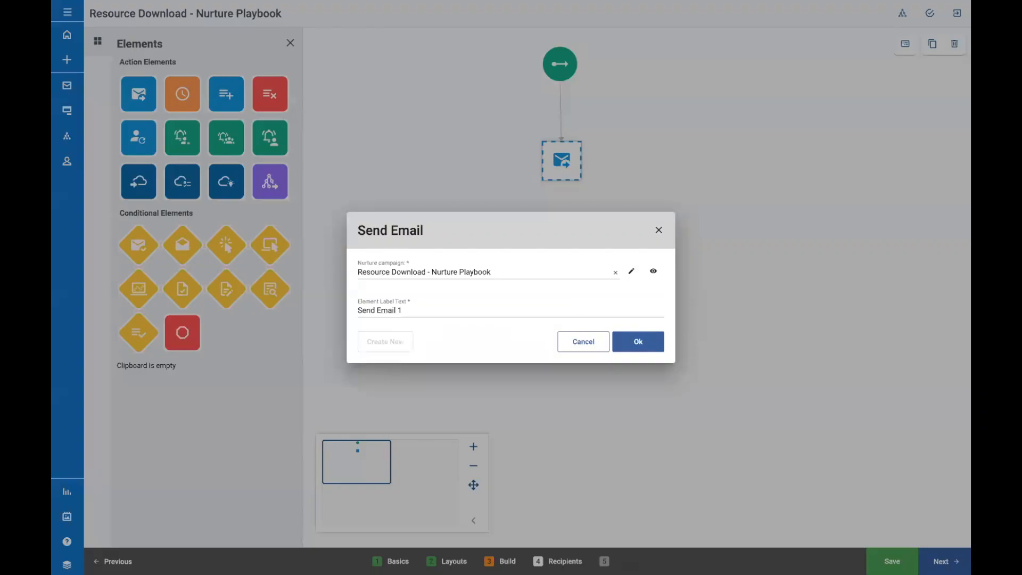
pyautogui.click(649, 345)
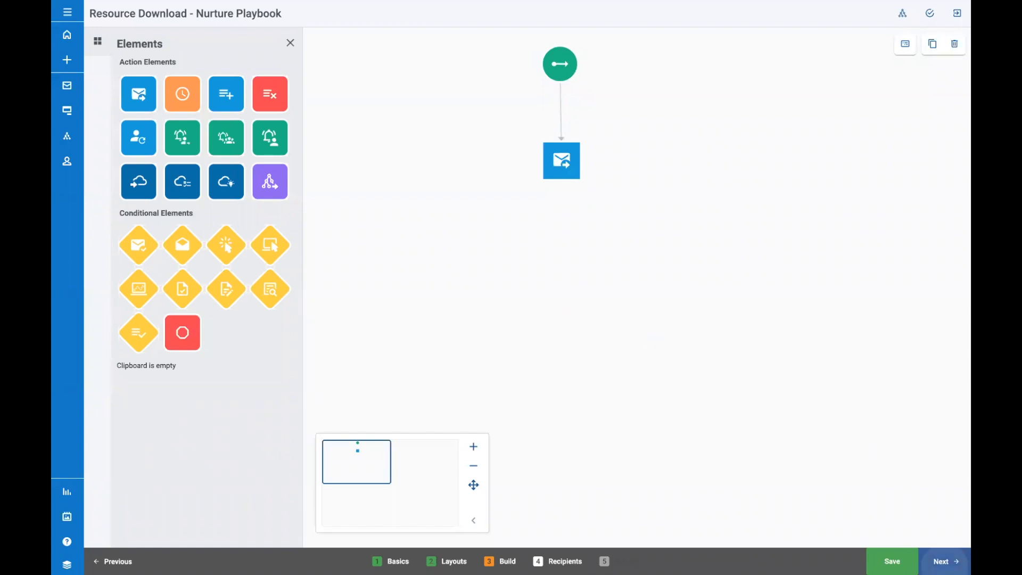
pyautogui.click(942, 561)
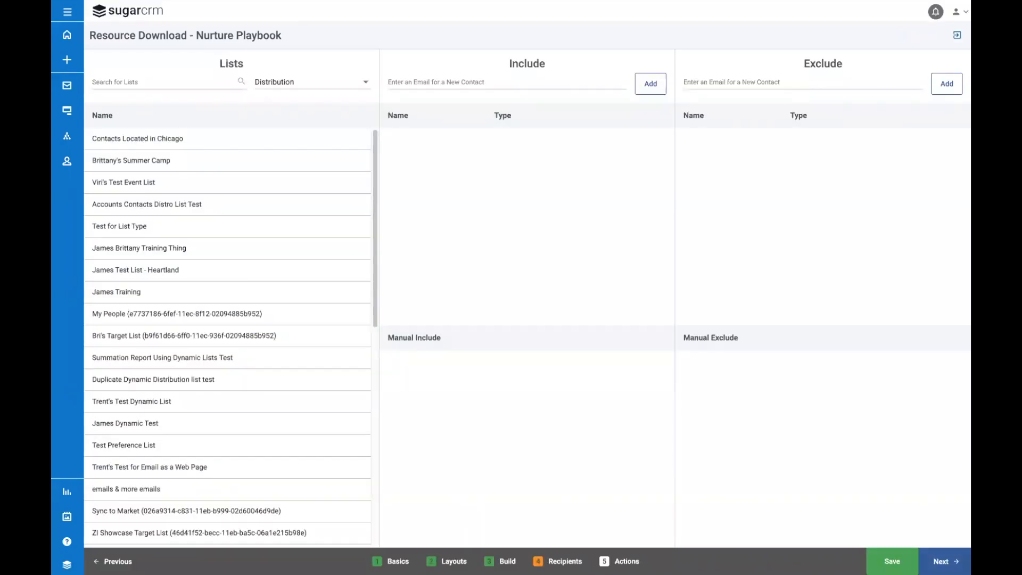
pyautogui.click(943, 561)
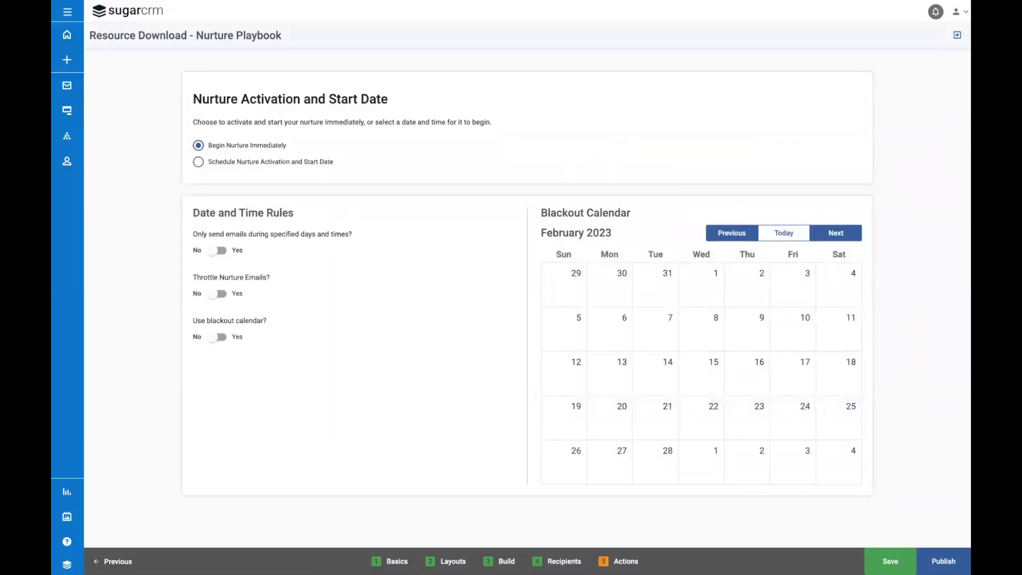
pyautogui.click(944, 562)
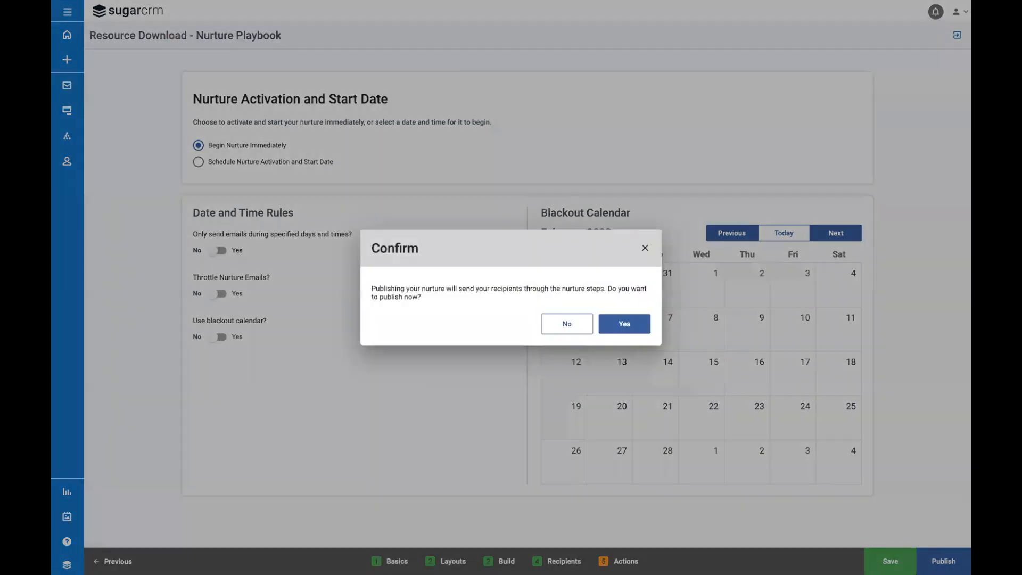
pyautogui.click(625, 327)
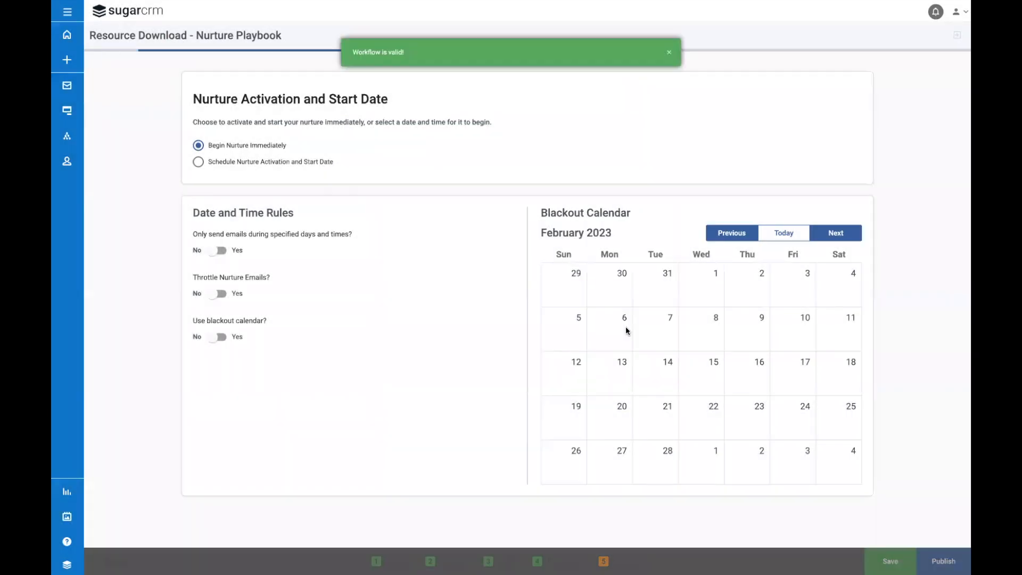
# Step: Open the "Resource Download Form - Nurture Playbook" form at its form actions and field submission rules
pyautogui.click(66, 110)
pyautogui.click(130, 119)
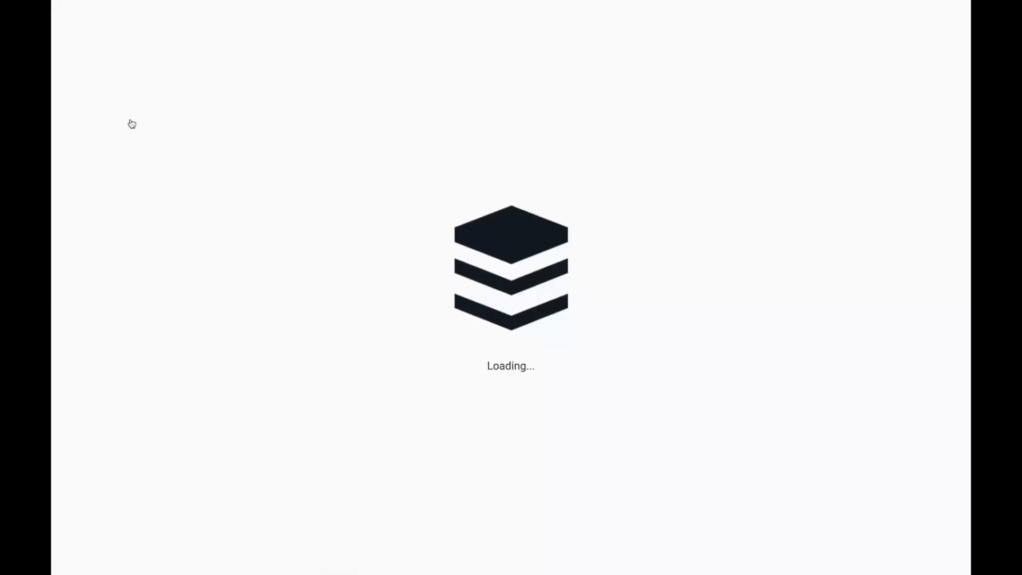
pyautogui.click(304, 92)
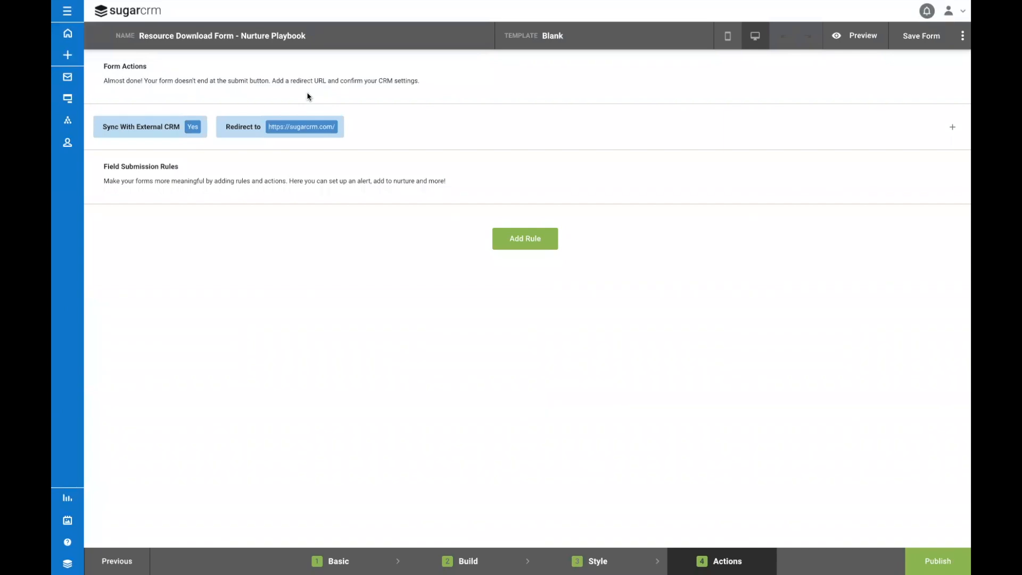
# Step: Add a field submission rule with the condition that the Email field contains "@"
pyautogui.click(542, 243)
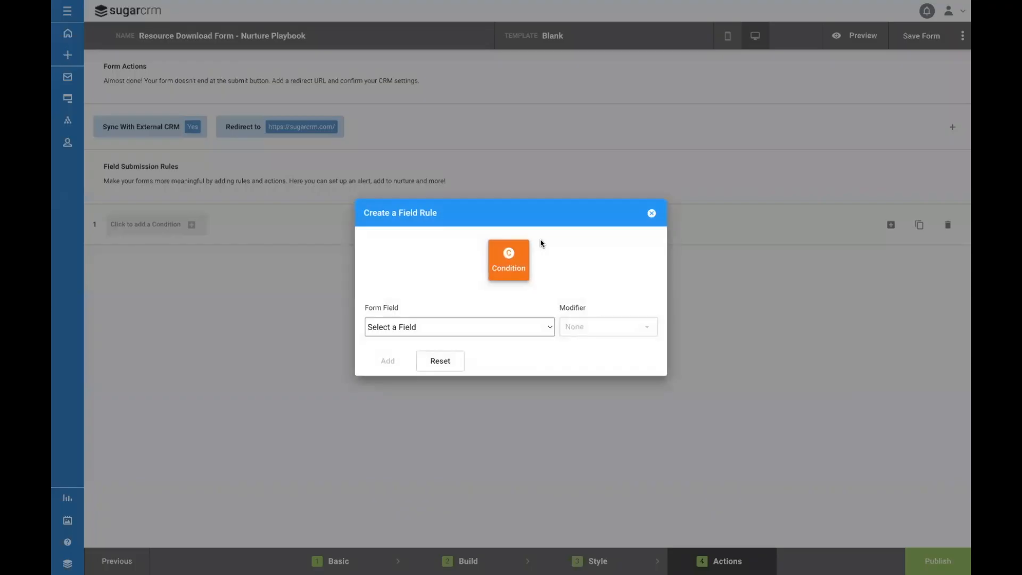
pyautogui.click(530, 328)
pyautogui.click(527, 338)
pyautogui.click(584, 333)
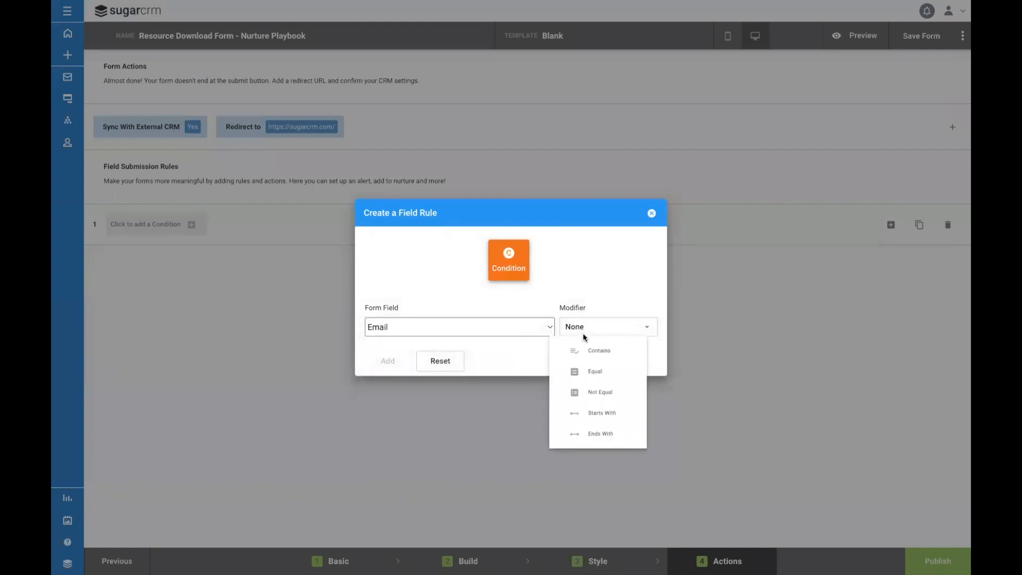
pyautogui.click(582, 350)
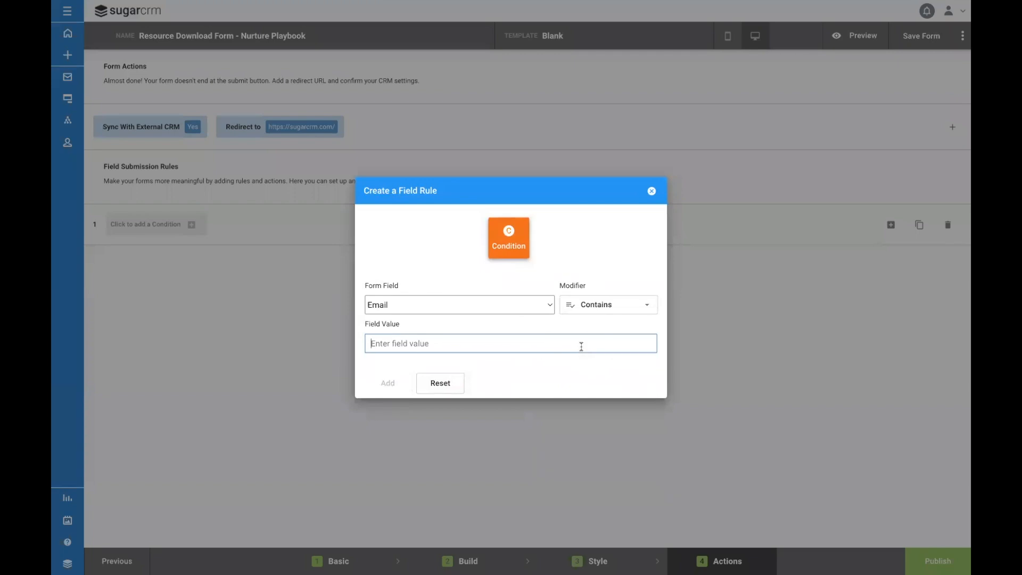
pyautogui.write('@')
pyautogui.click(388, 383)
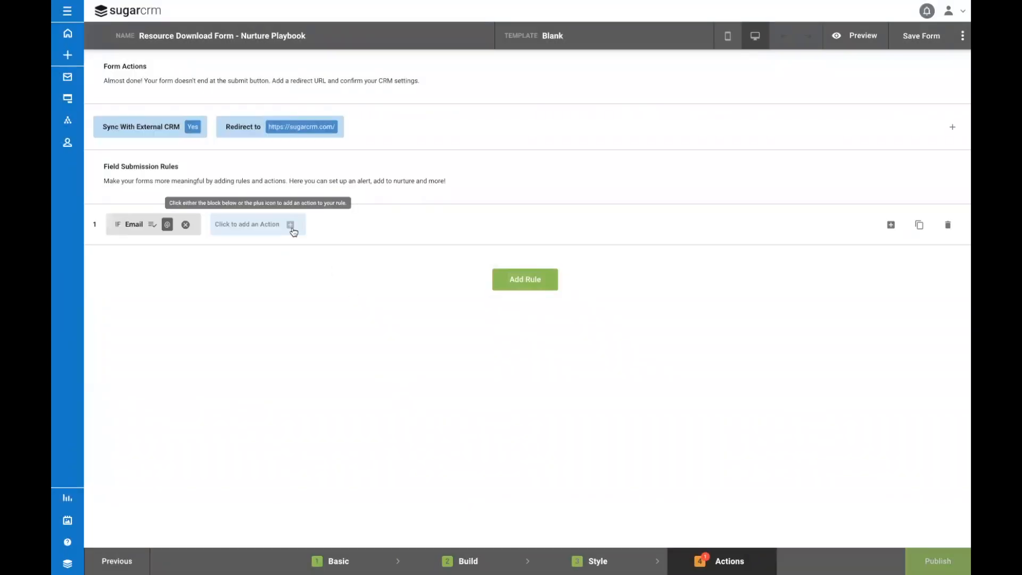
# Step: Give the rule an Add to Nurture 2.0 action using the "Resource Download - Nurture Playbook" nurture, and publish the form
pyautogui.click(291, 225)
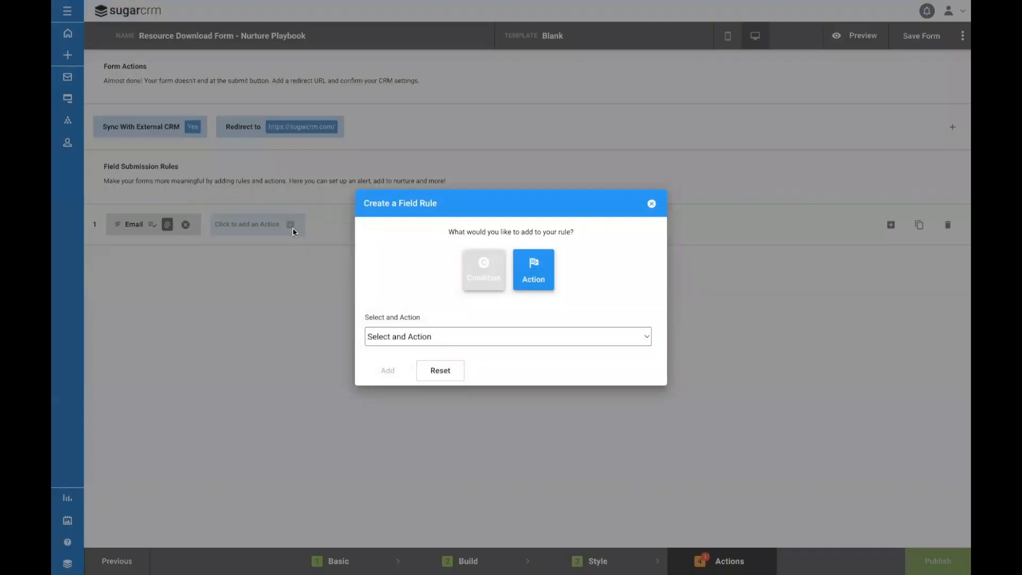
pyautogui.click(455, 339)
pyautogui.click(455, 403)
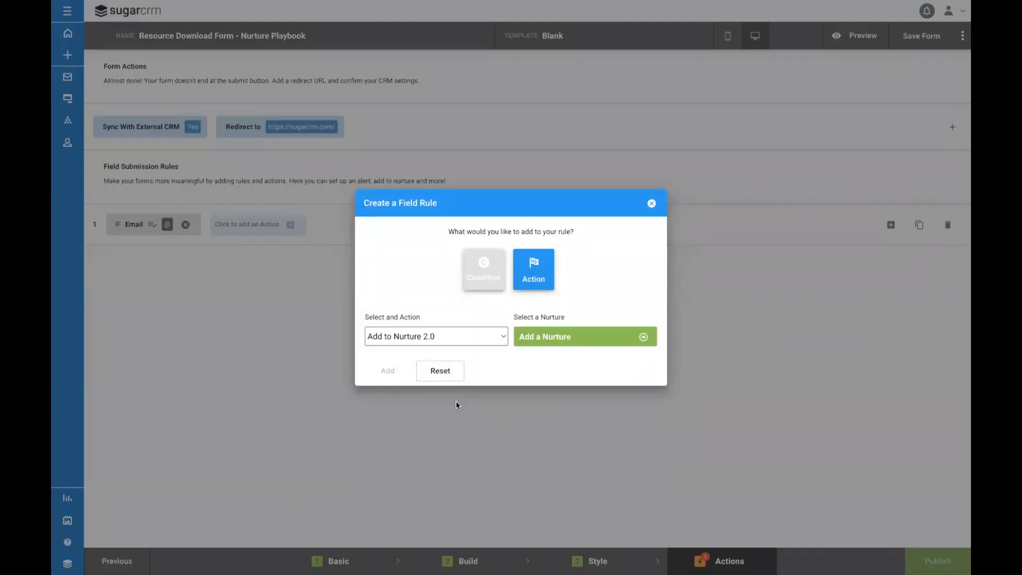
pyautogui.click(544, 345)
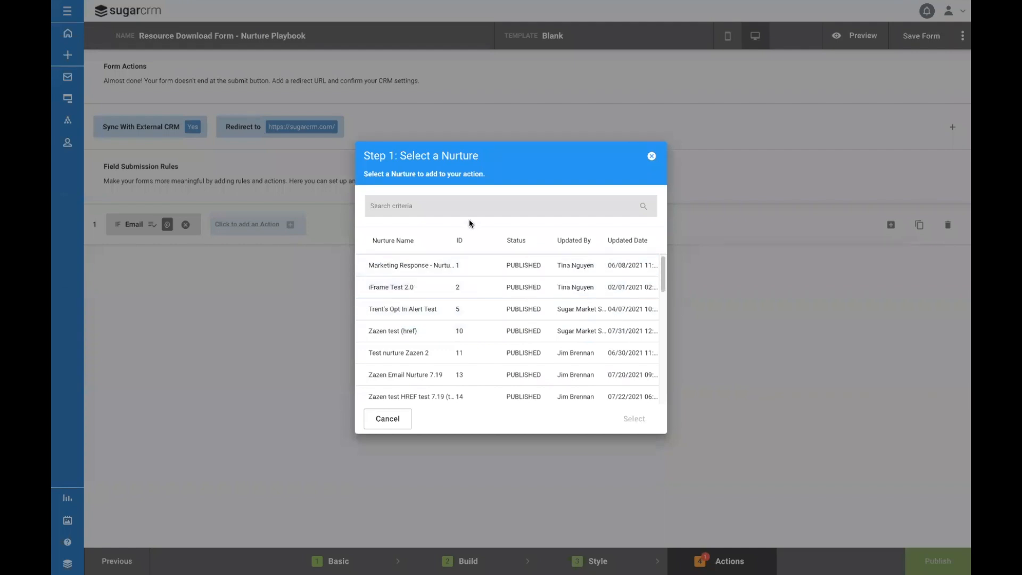
pyautogui.write('Resource')
pyautogui.click(440, 265)
pyautogui.click(629, 418)
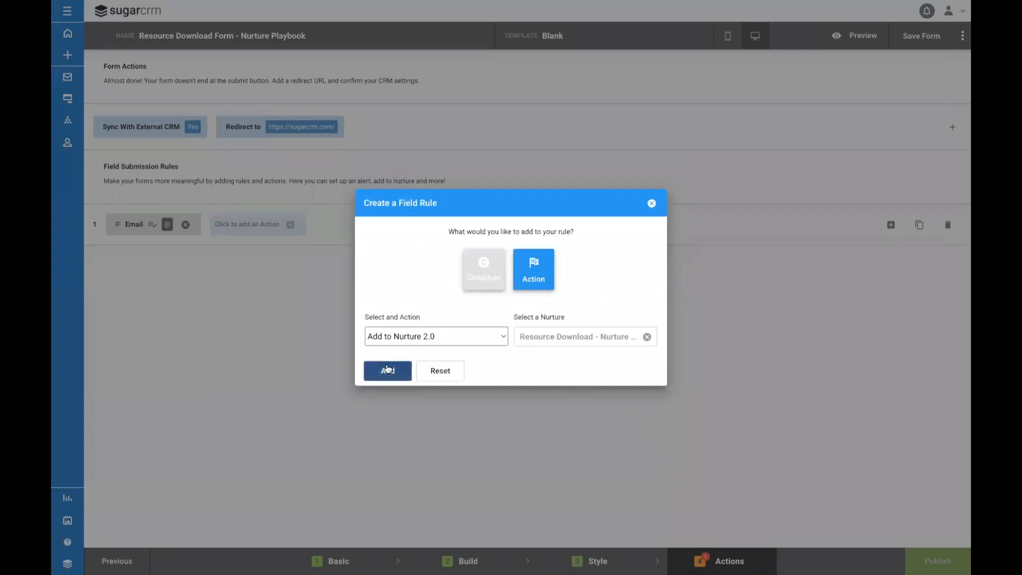
pyautogui.click(387, 369)
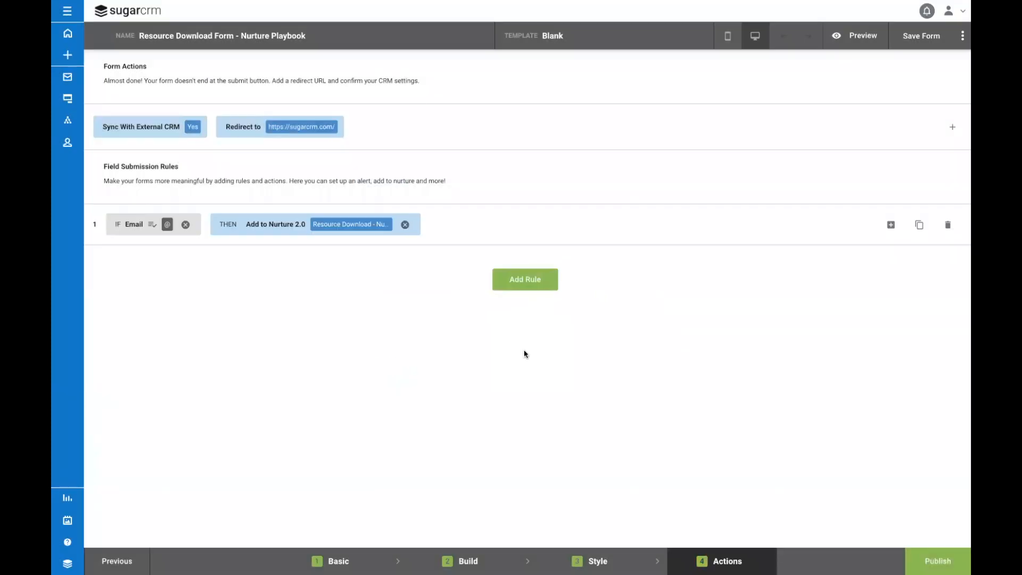
pyautogui.click(929, 553)
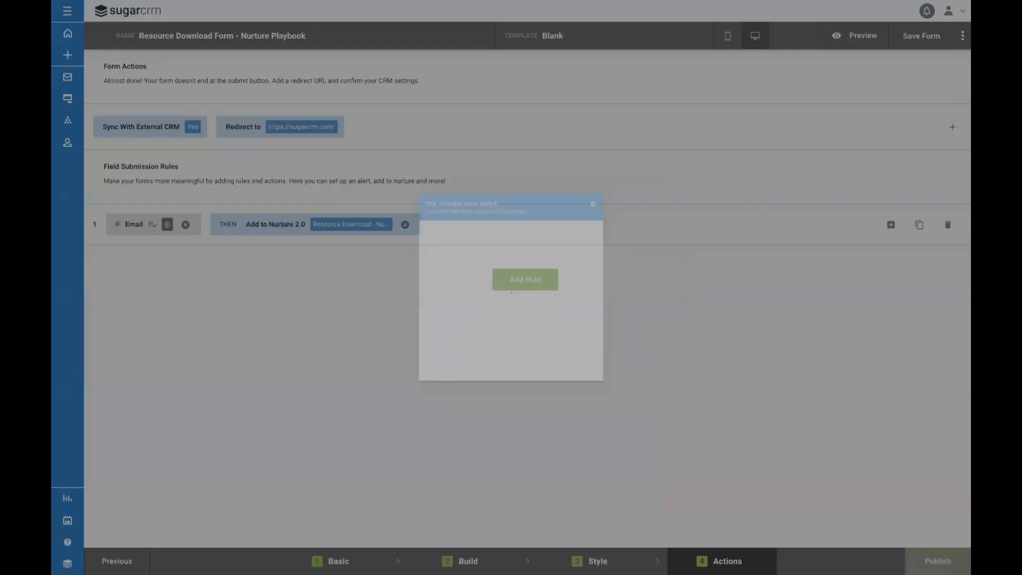